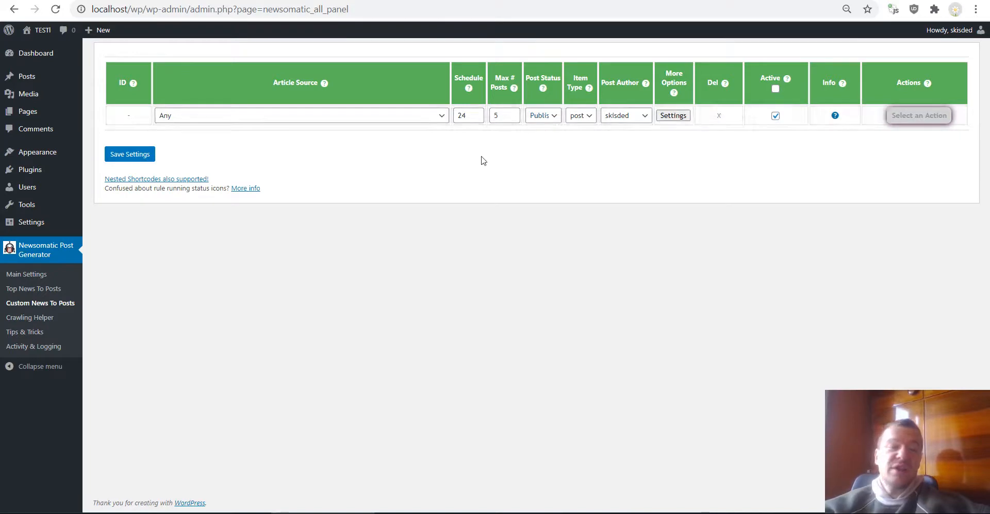
left_click(672, 116)
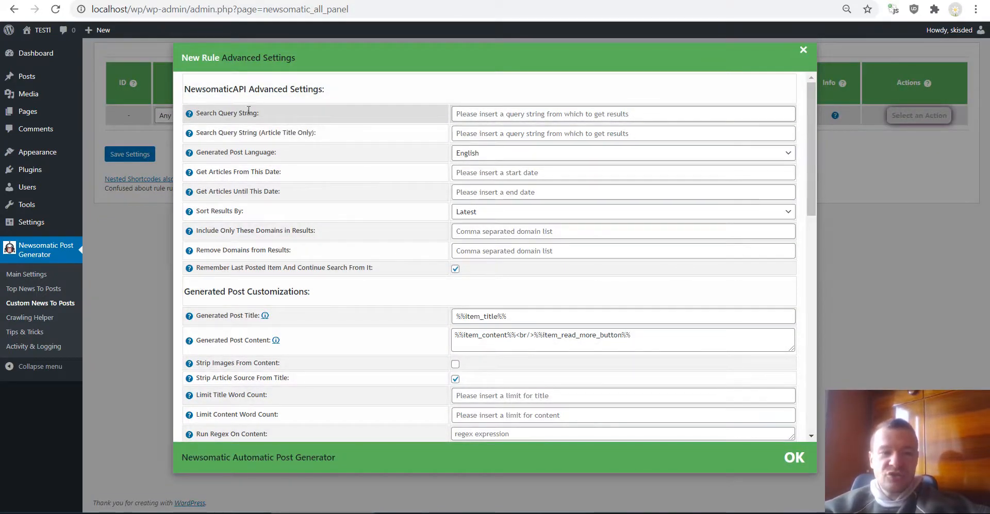
left_click(133, 232)
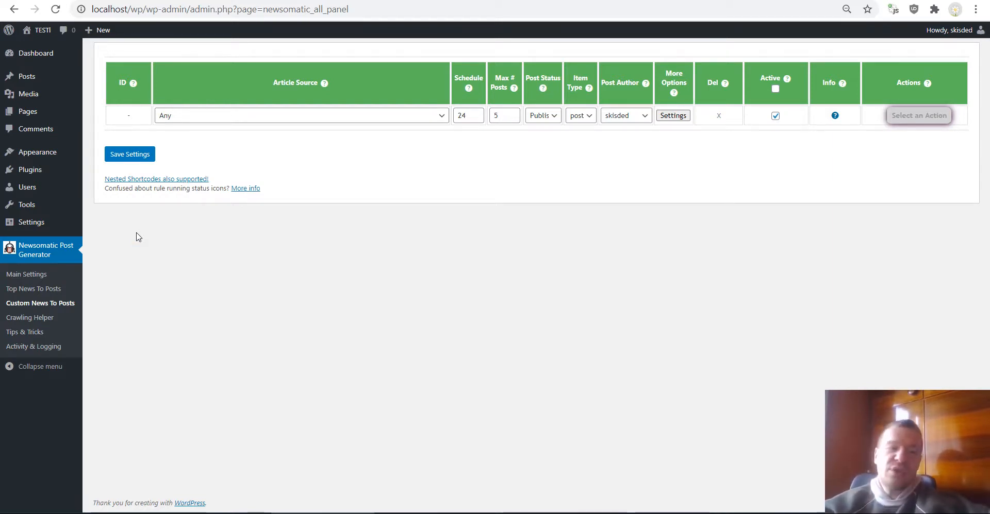
left_click(673, 116)
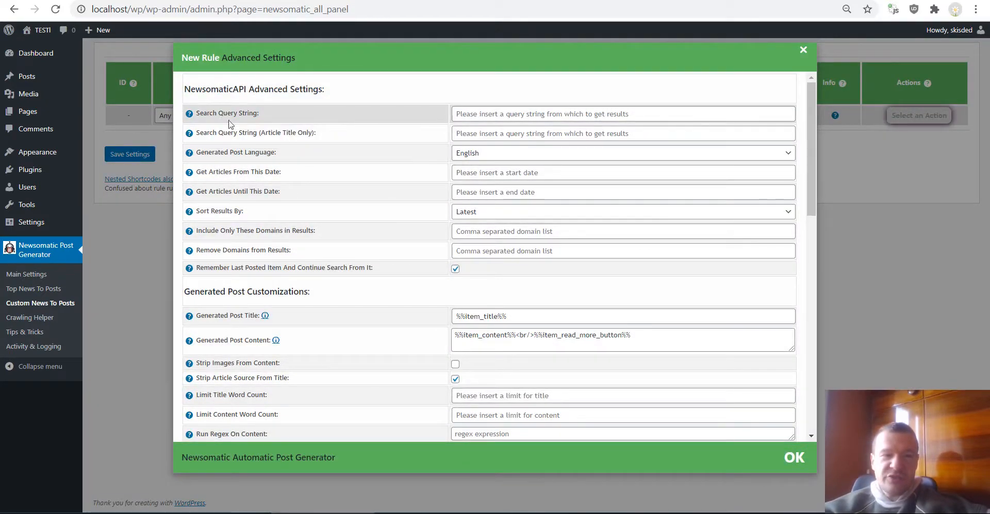
left_click(159, 249)
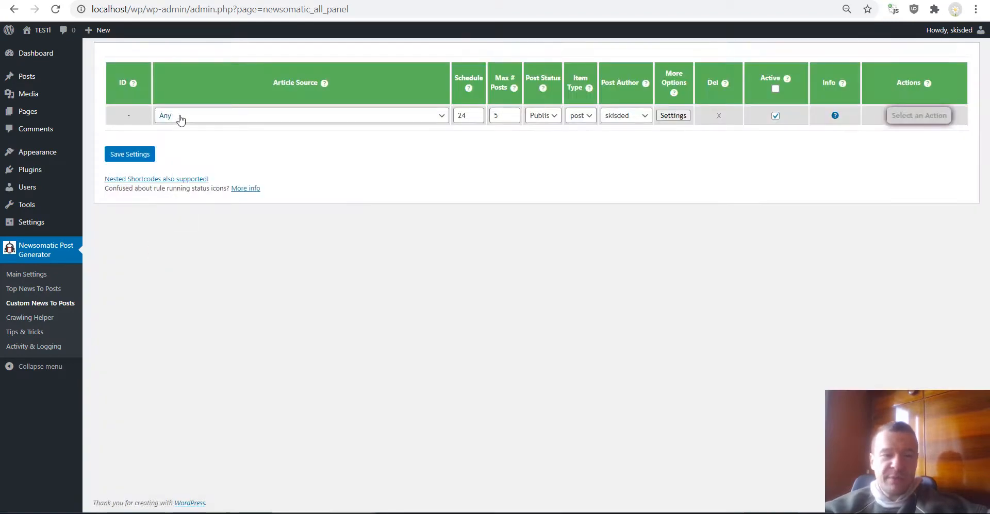
Choose Any as the new rule's article source and open the rule's advanced settings
left_click(181, 116)
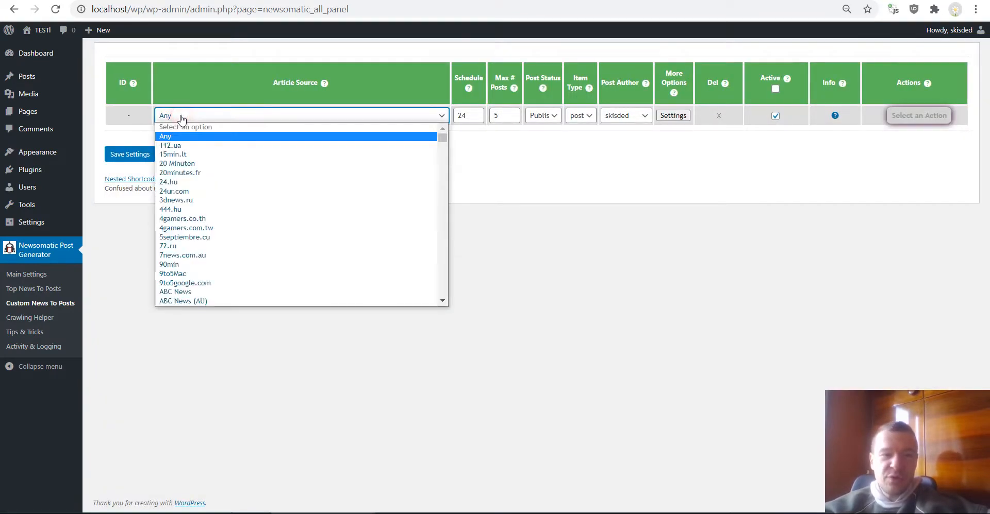
left_click(175, 140)
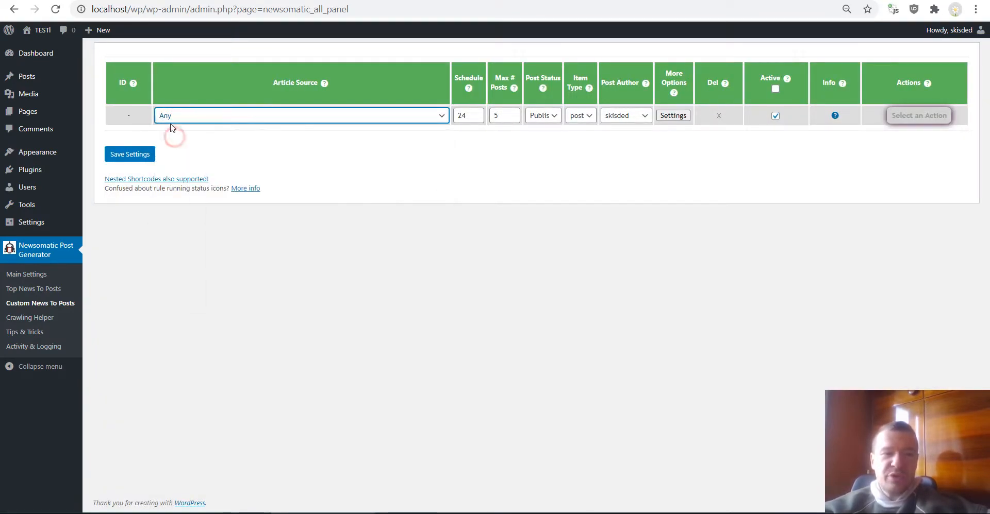
left_click(503, 112)
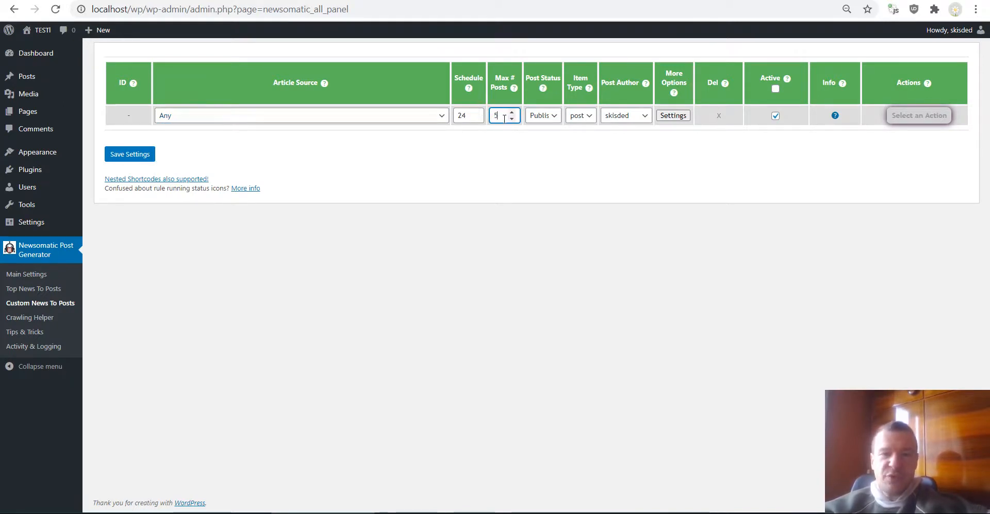
left_click(671, 116)
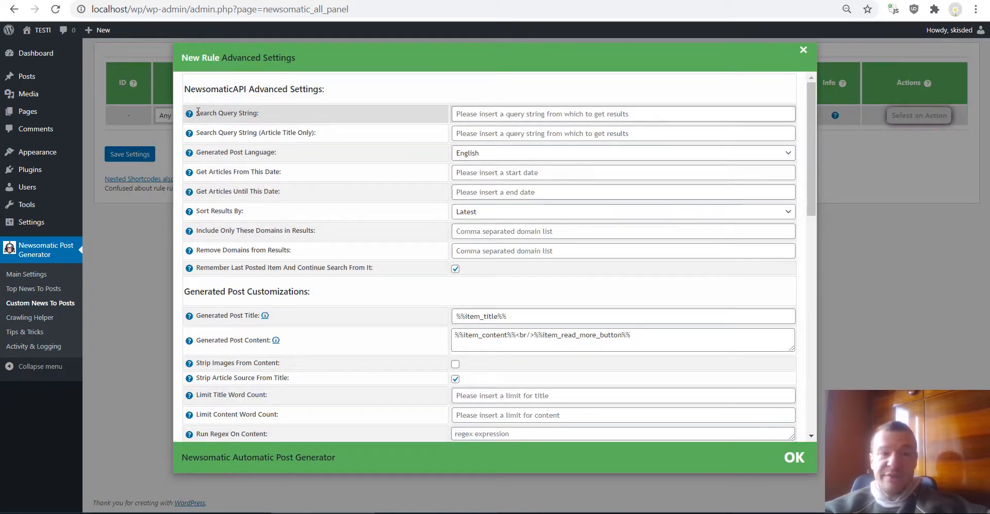
left_click_drag(198, 112, 257, 114)
left_click(321, 114)
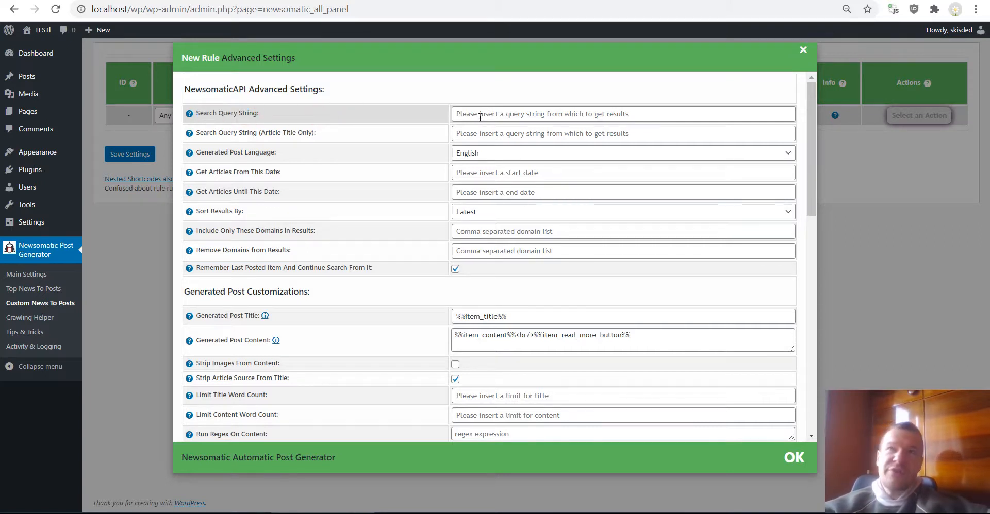
Enter "fastest laptop" as the new rule's search query string
left_click(480, 115)
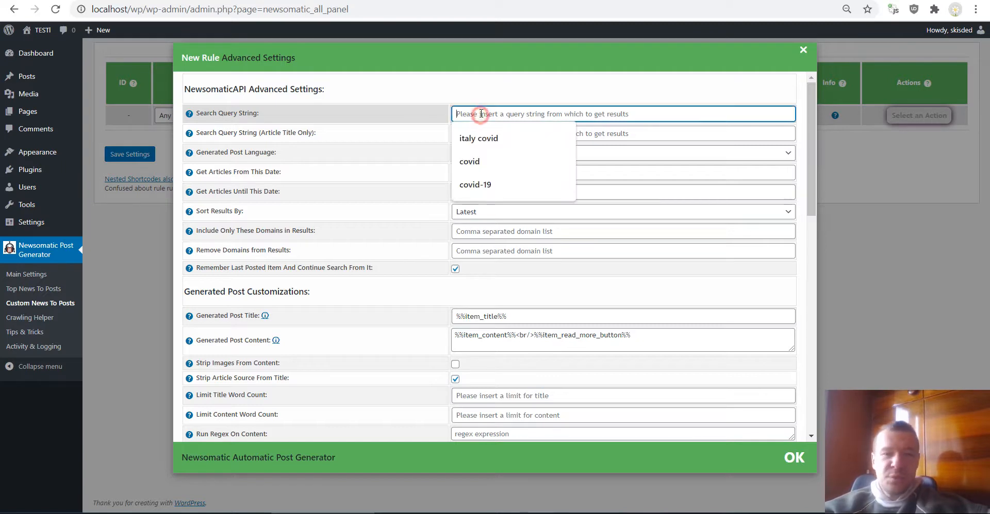
type("faste")
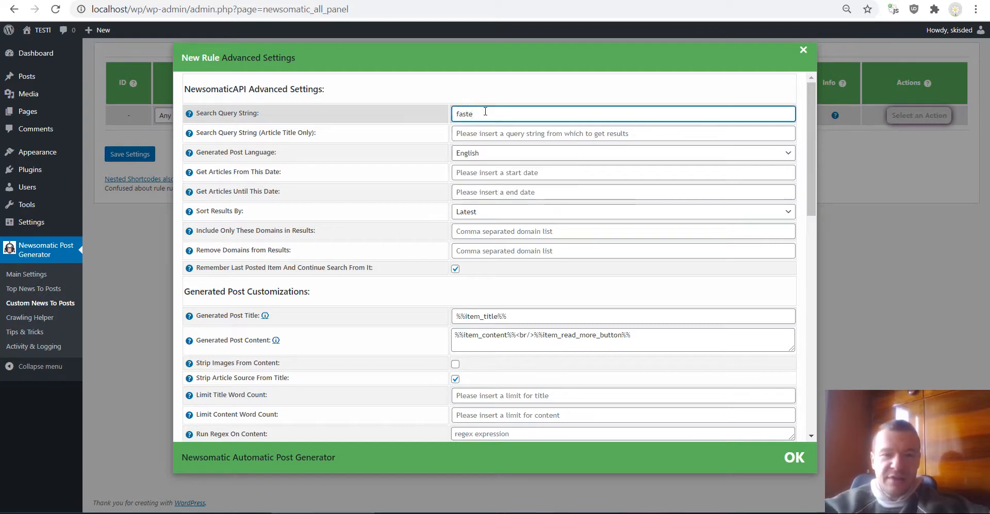
type("st laptop")
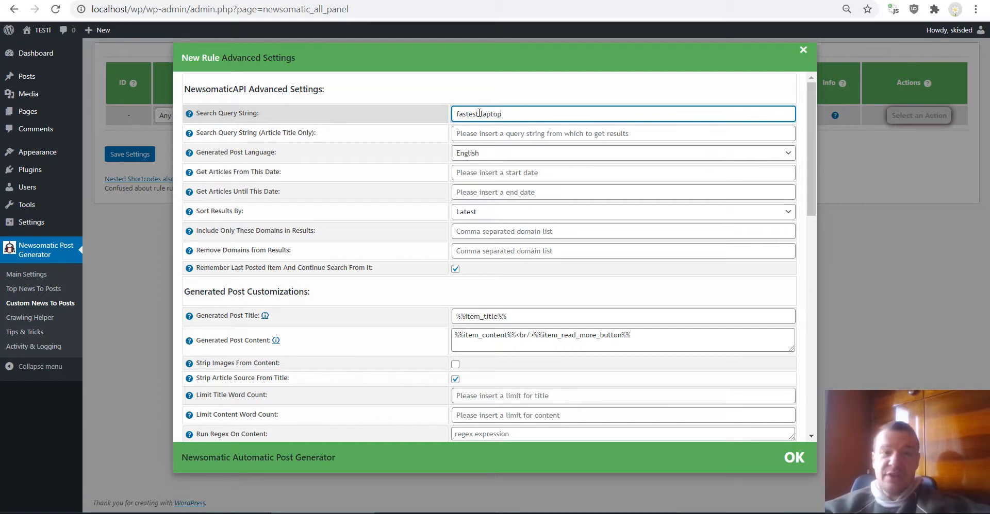
left_click(477, 114)
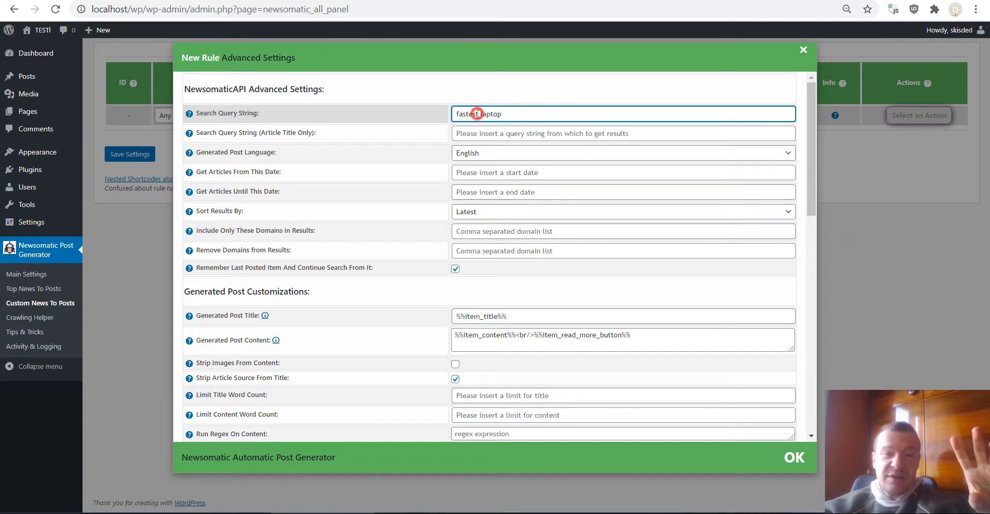
left_click_drag(472, 113, 459, 109)
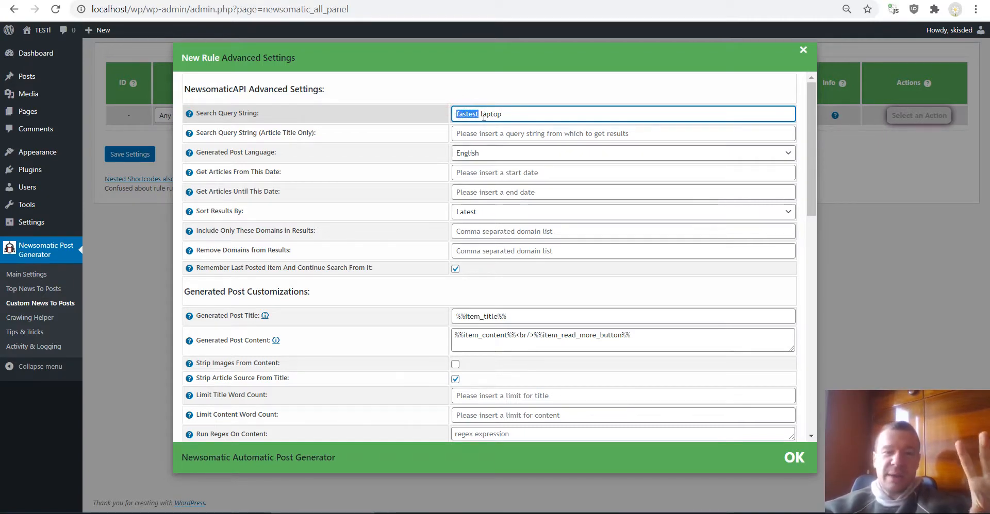
left_click_drag(481, 114, 506, 113)
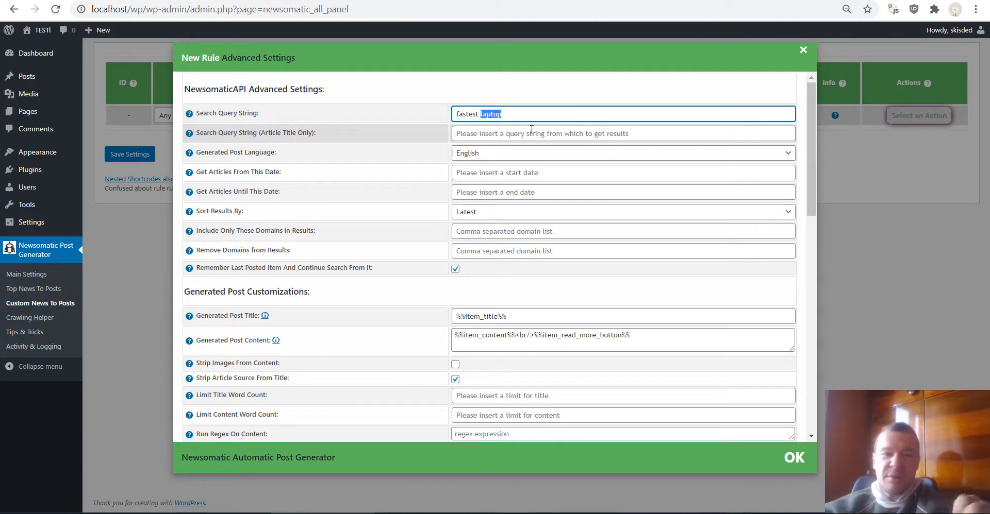
left_click(465, 115)
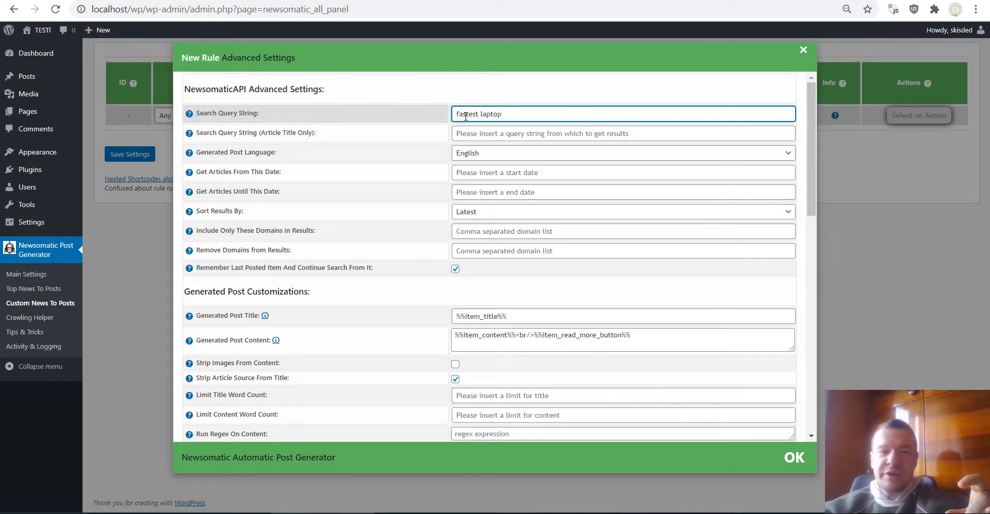
double_click(465, 115)
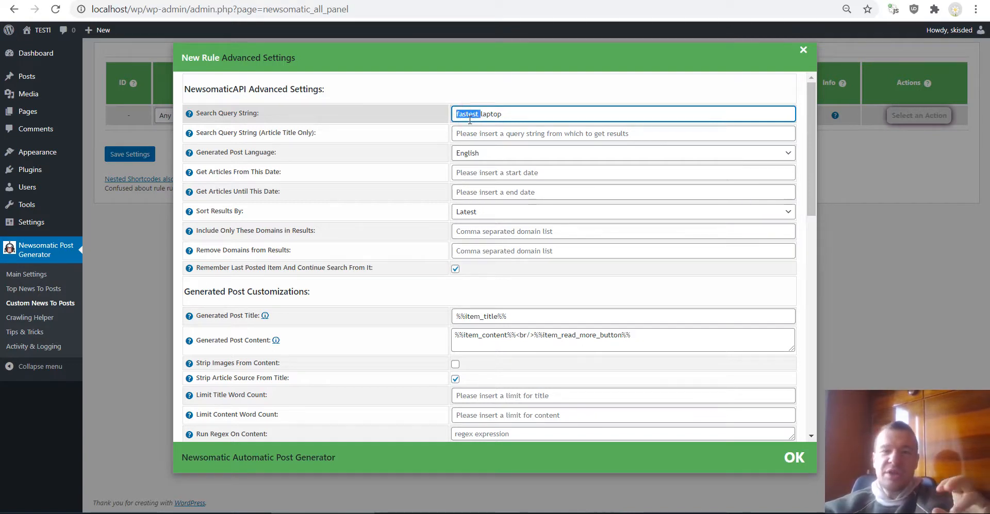
left_click(484, 112)
double_click(487, 114)
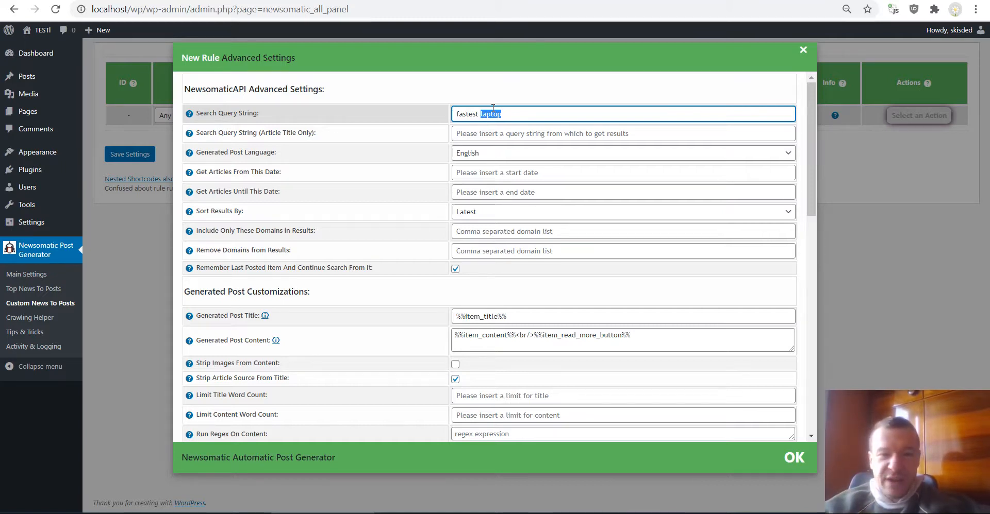
triple_click(493, 109)
left_click(481, 111)
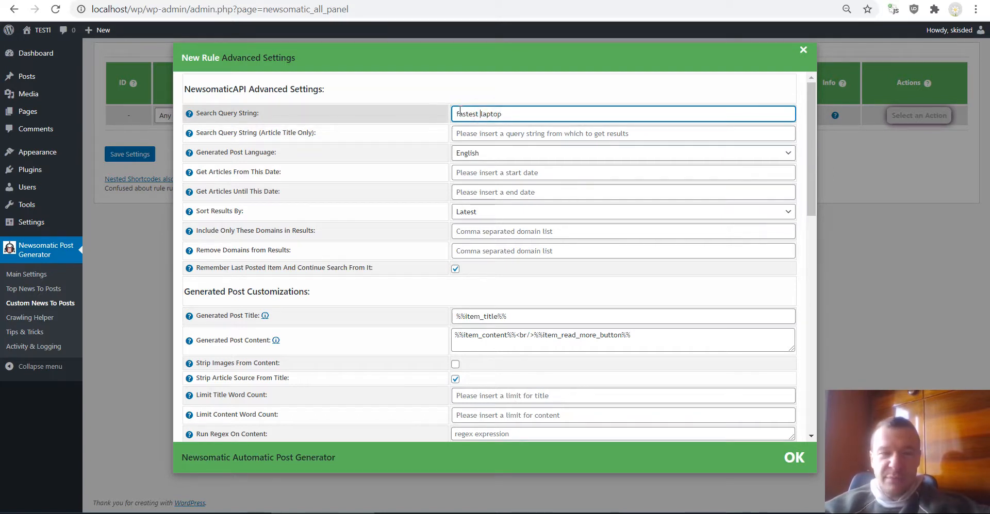
Enclose the search query fastest laptop in double quotation marks to make it an exact phrase
left_click(455, 113)
type("\"")
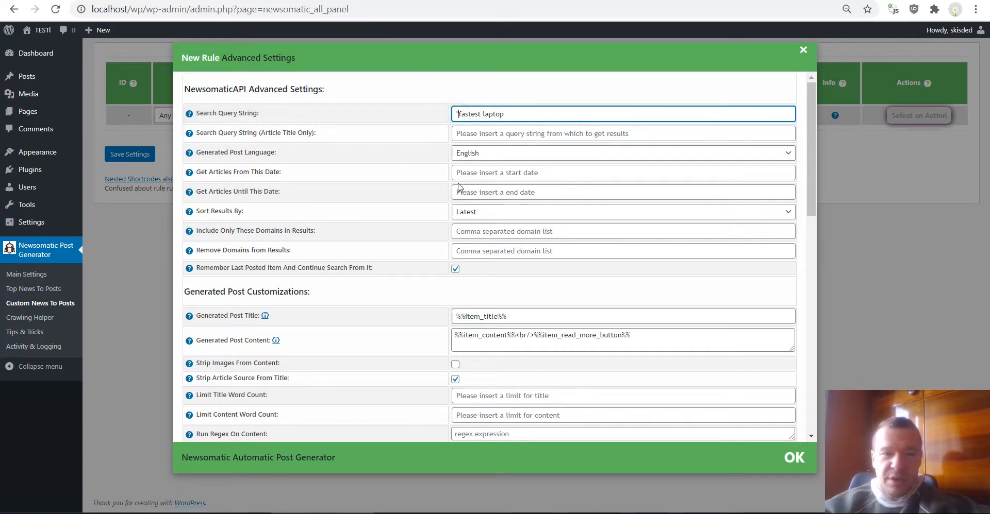
left_click(508, 113)
type("\"")
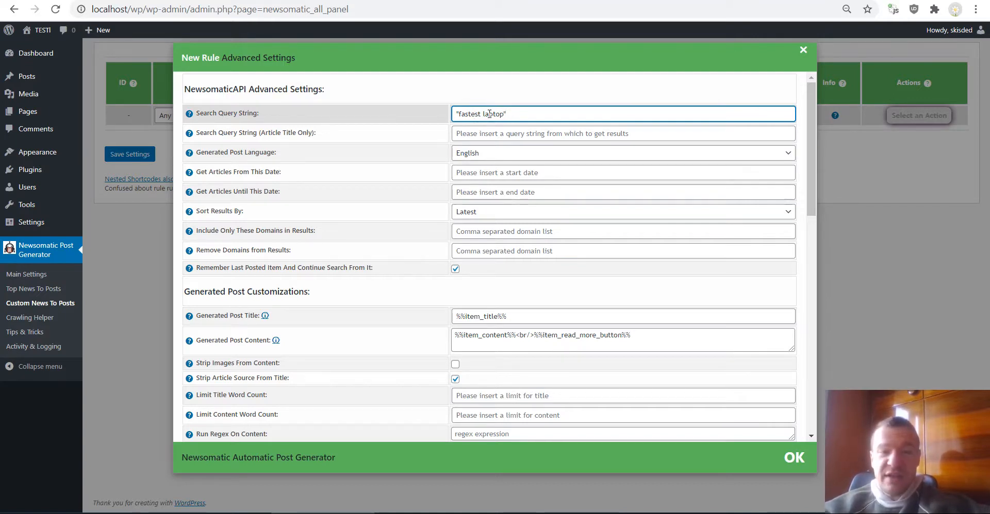
Replace the search query string with trump gone and save the new rule
triple_click(491, 113)
key("BackSpace")
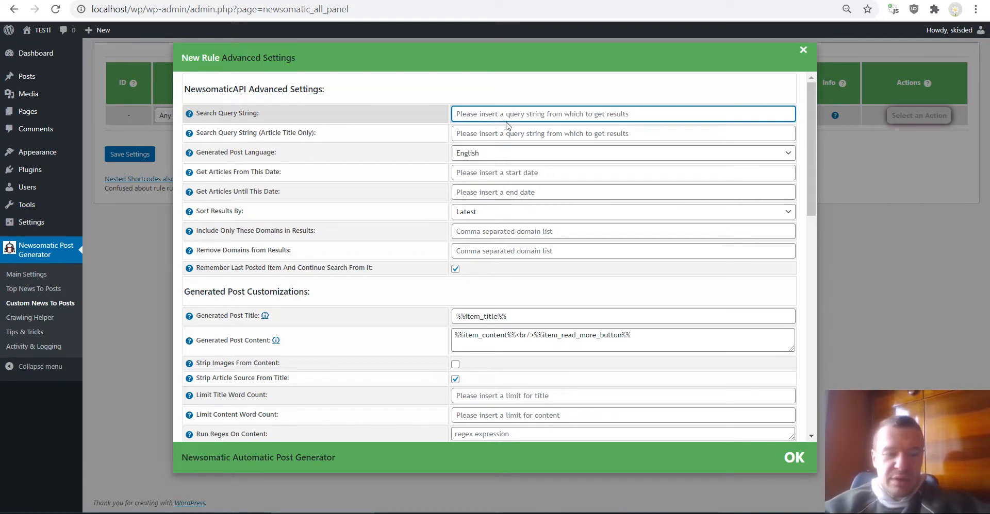
type("tru")
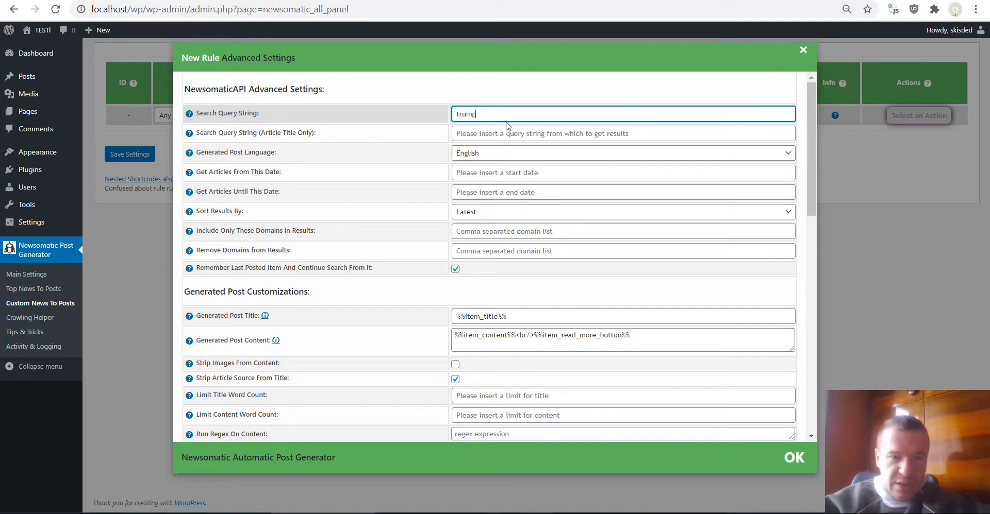
type("mp")
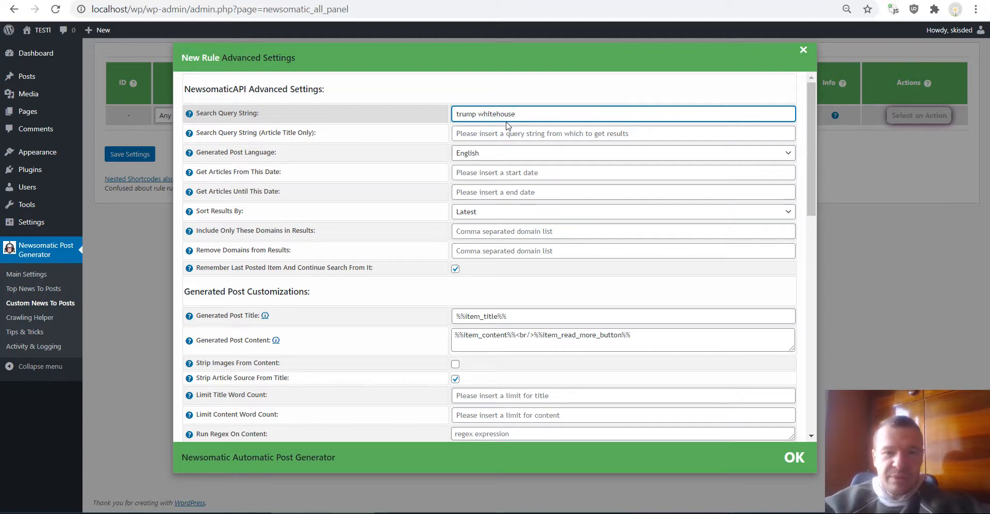
key("BackSpace")
key("BackSpace")
key("BackSpace")
key("BackSpace")
key("BackSpace")
key("BackSpace")
key("BackSpace")
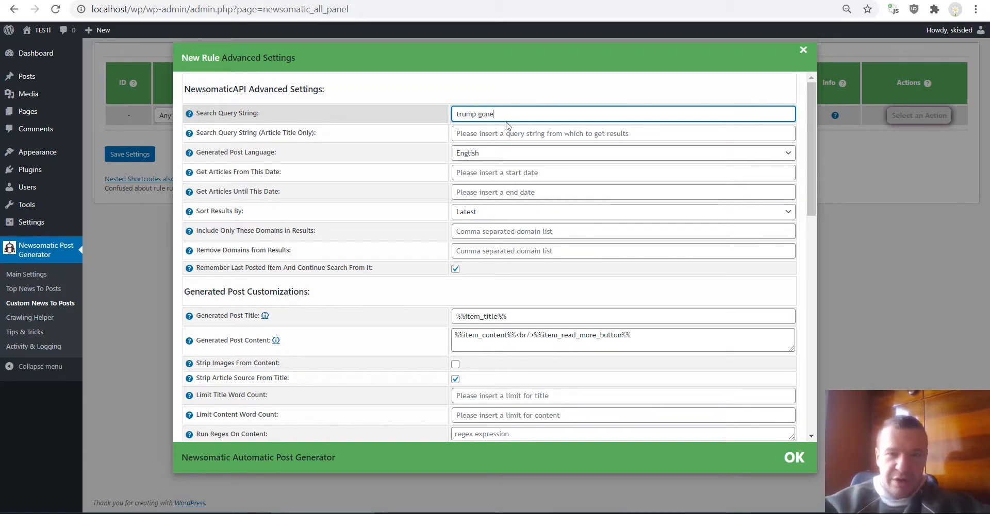
key("ctrl+a")
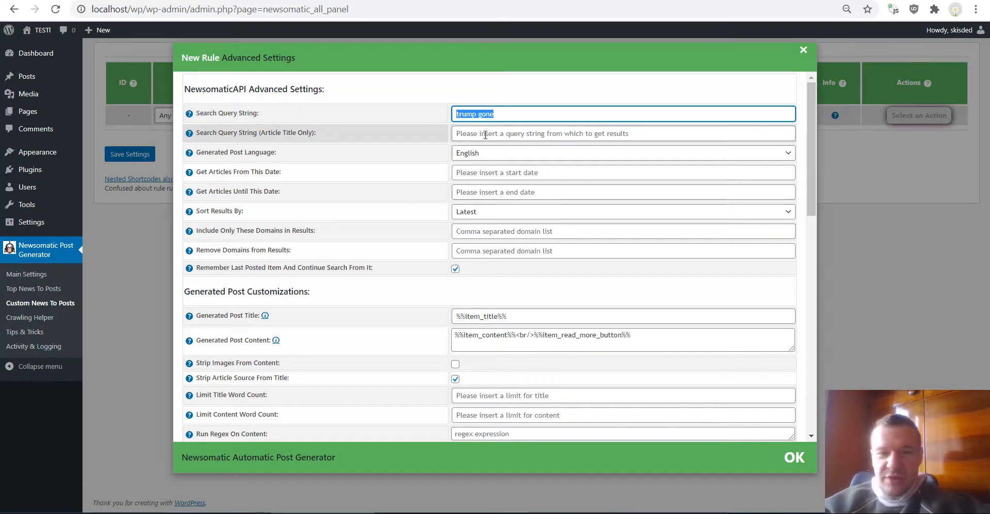
left_click(152, 159)
left_click(152, 159)
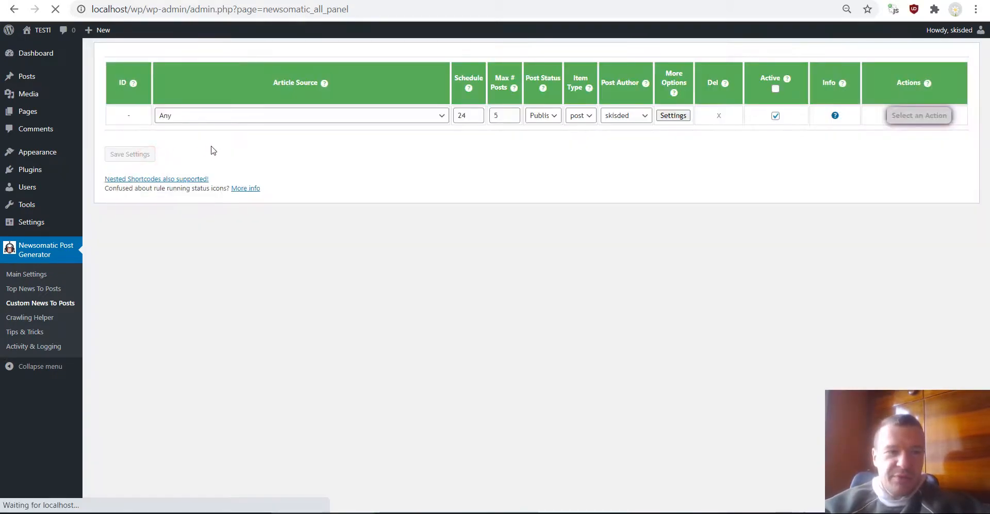
Move all posts generated by rule 0 to the trash and check the site's front page
left_click(906, 115)
left_click(903, 146)
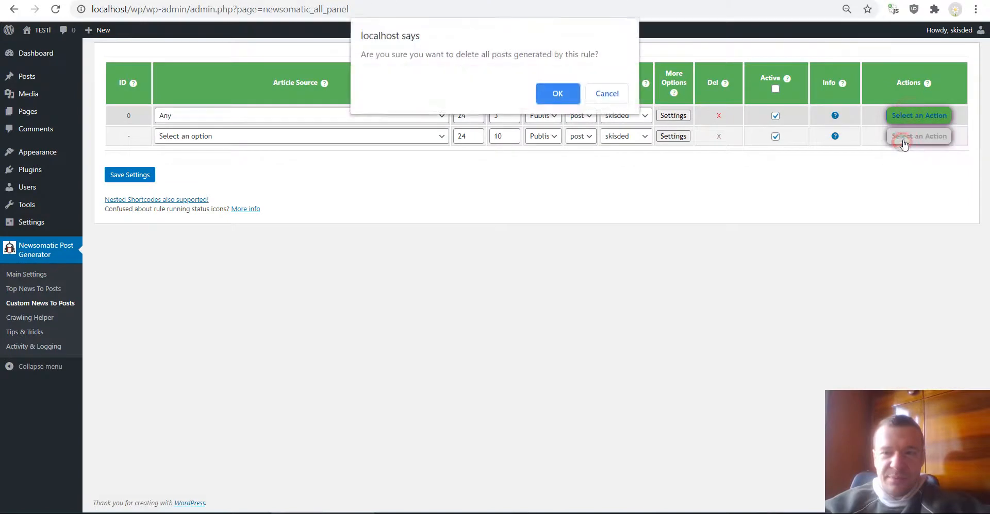
key("Return")
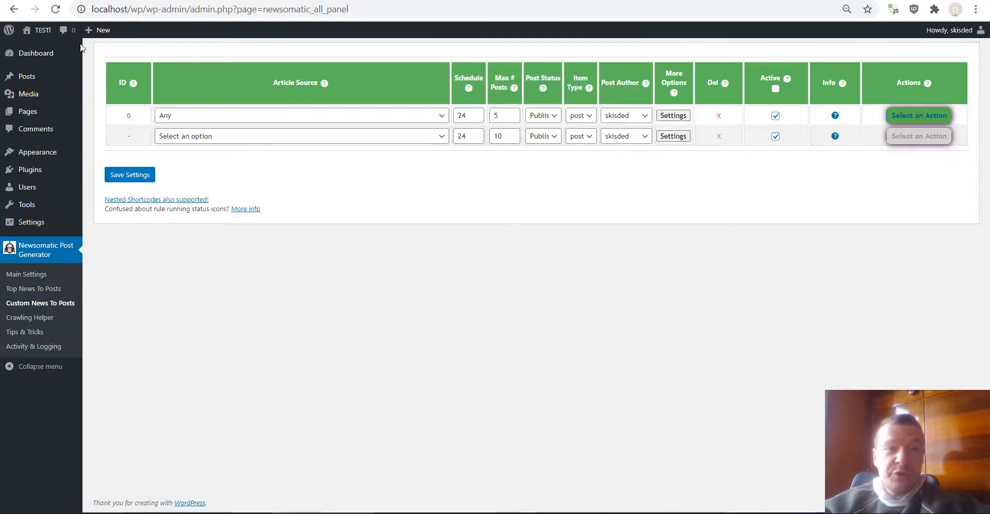
left_click(35, 45)
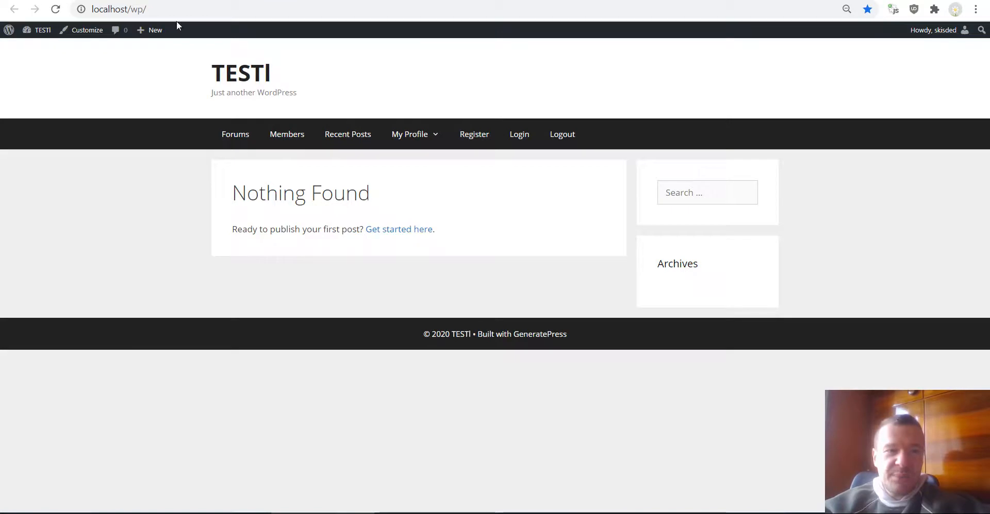
left_click(172, 1)
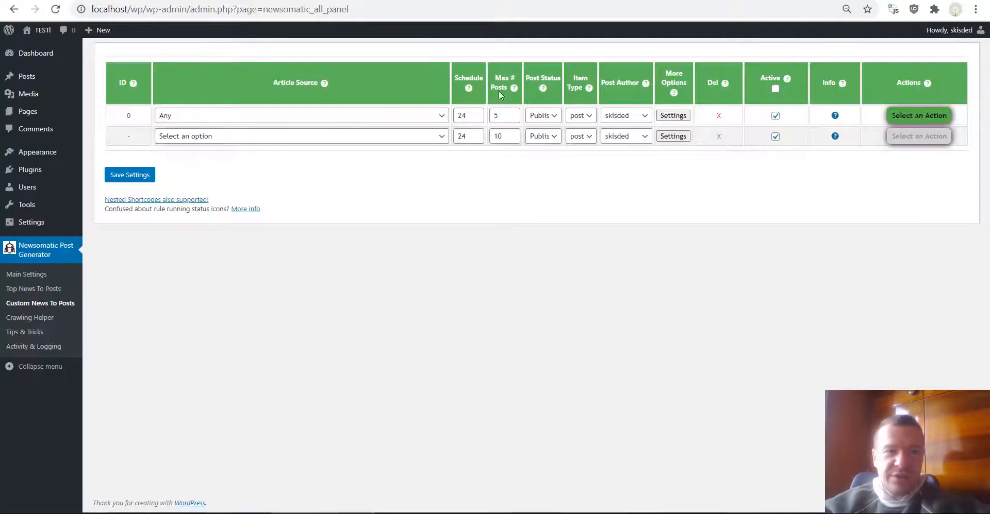
Turn off Auto Get Featured Image in rule 0's advanced settings and save the rules
left_click(910, 116)
left_click(673, 116)
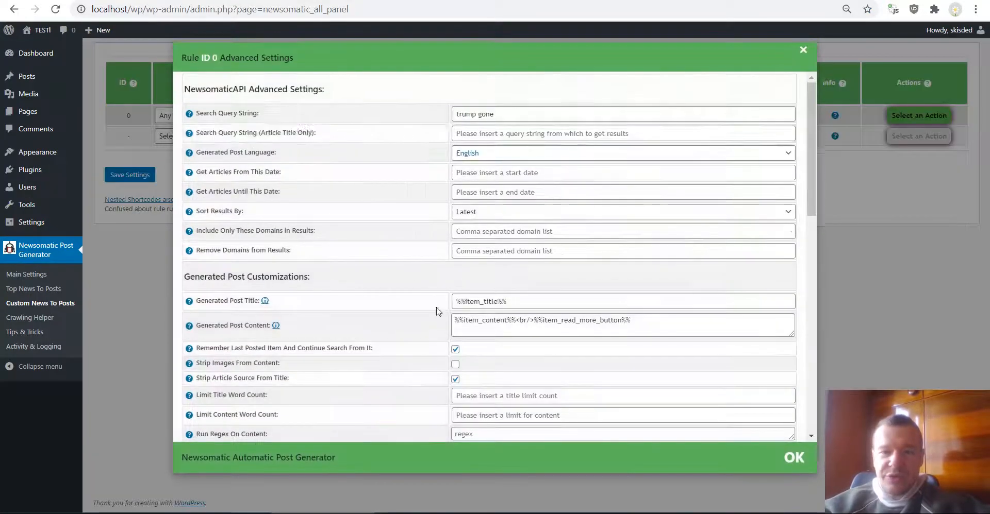
scroll(437, 311, "down", 15)
scroll(367, 287, "up", 1)
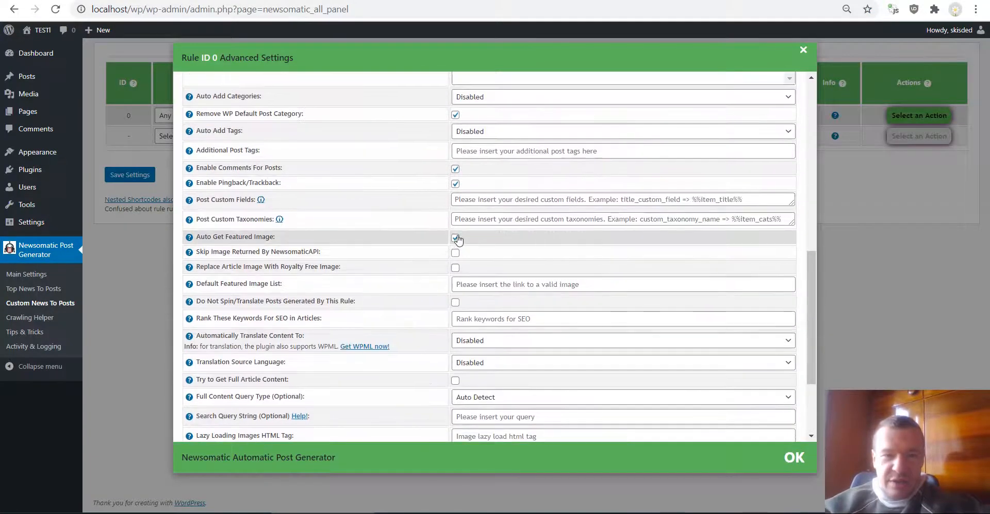
left_click(457, 240)
left_click(146, 183)
left_click(143, 179)
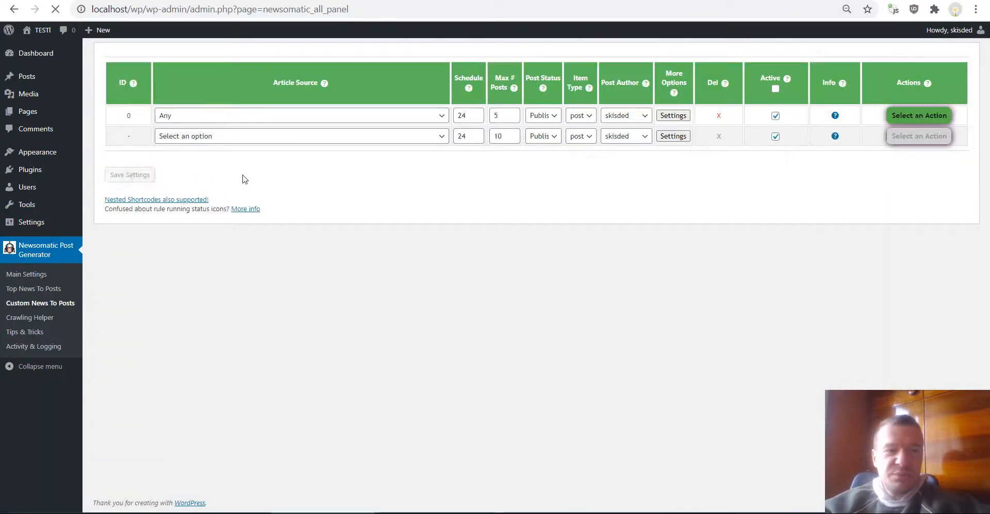
Run rule 0 and review the posts it generates on the reloaded site front page
left_click(897, 118)
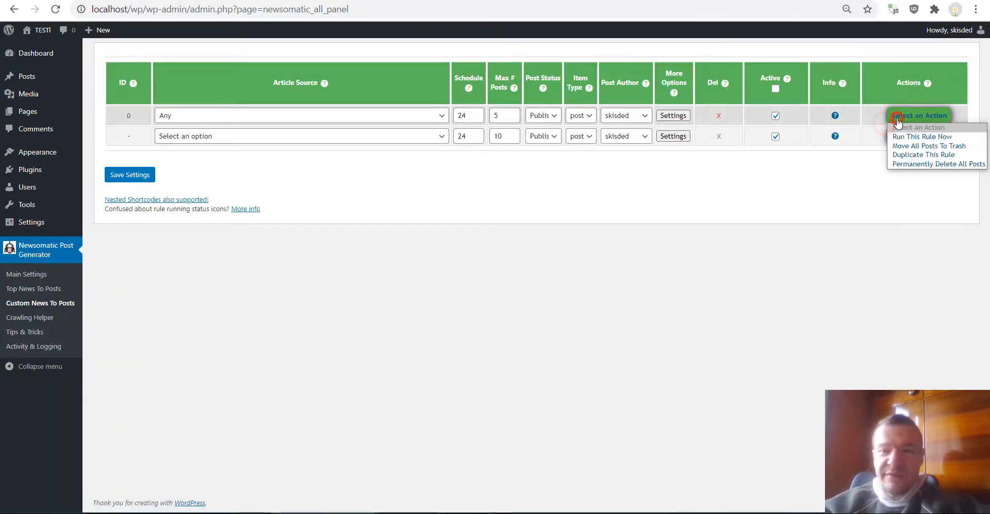
left_click(900, 137)
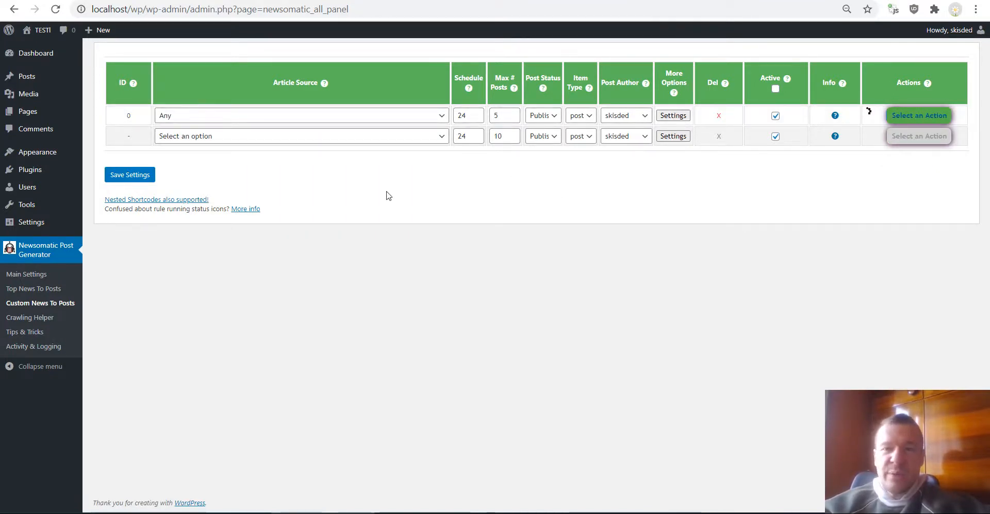
left_click(111, 1)
left_click(55, 8)
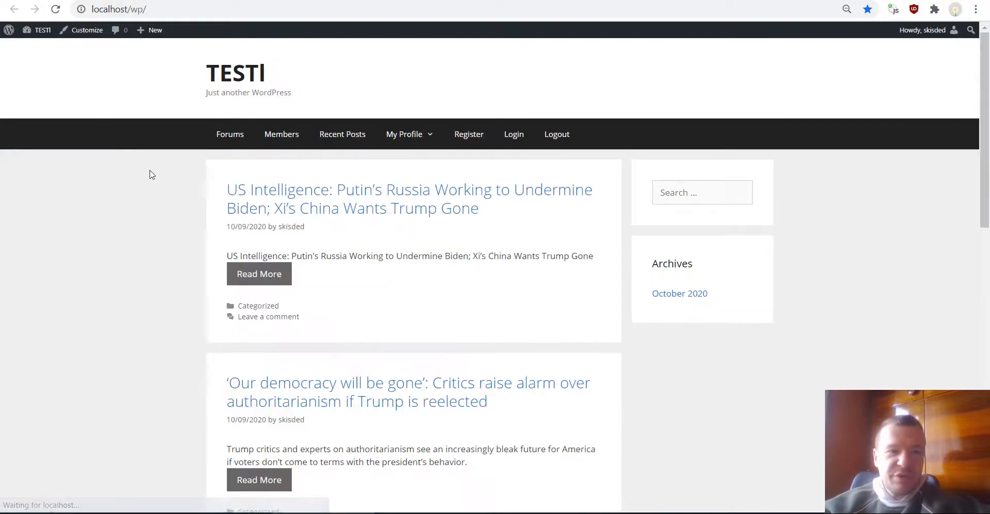
scroll(181, 146, "down", 3)
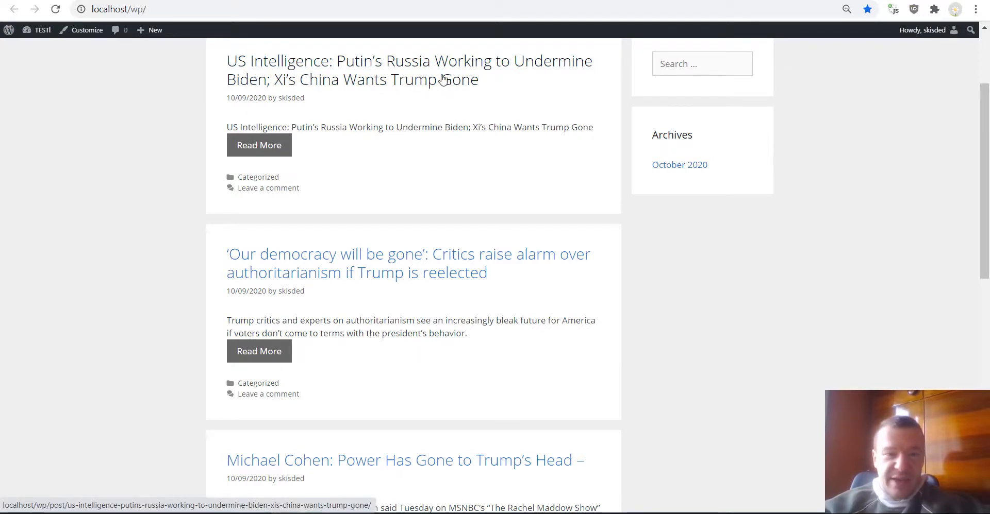
scroll(387, 159, "down", 3)
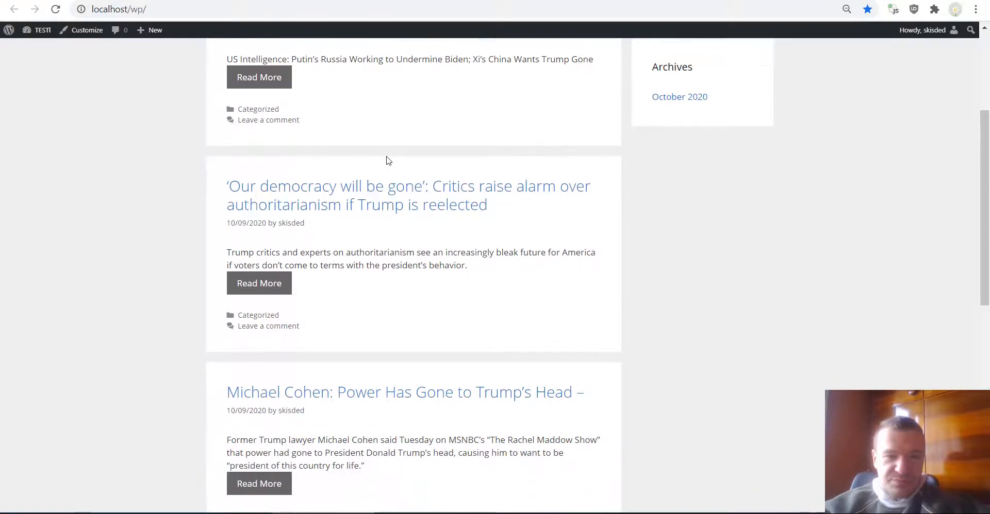
scroll(363, 161, "up", 3)
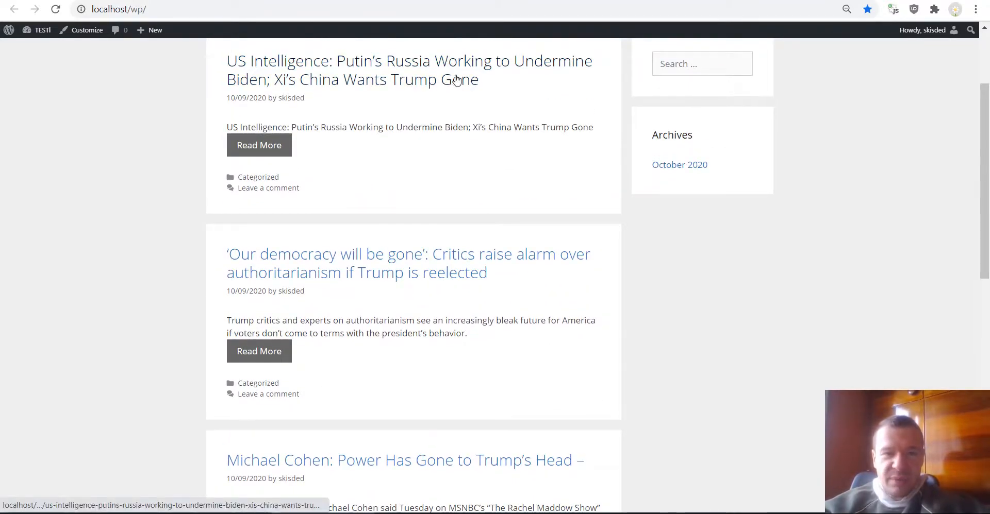
scroll(412, 156, "down", 4)
Find the word trump on the front page and check where it occurs in each generated post
key("ctrl+f")
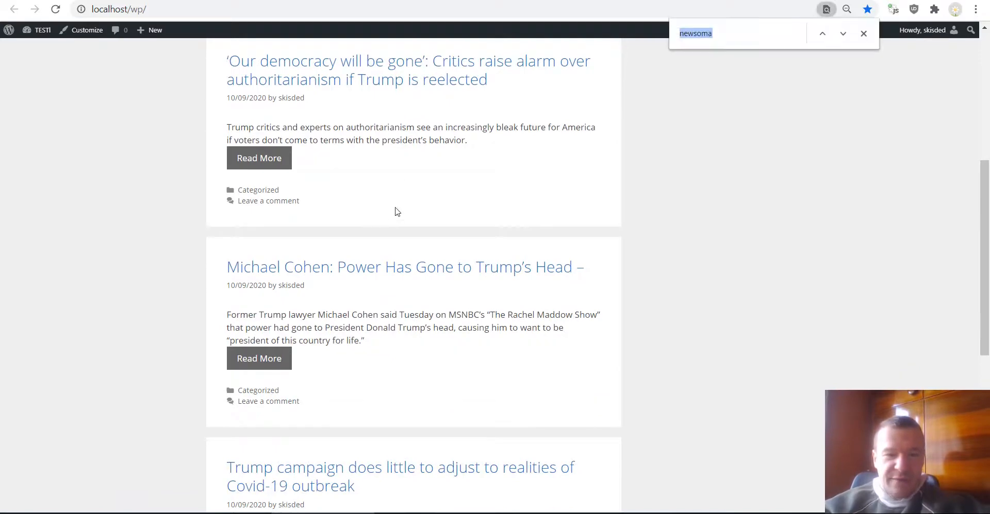
type("trump")
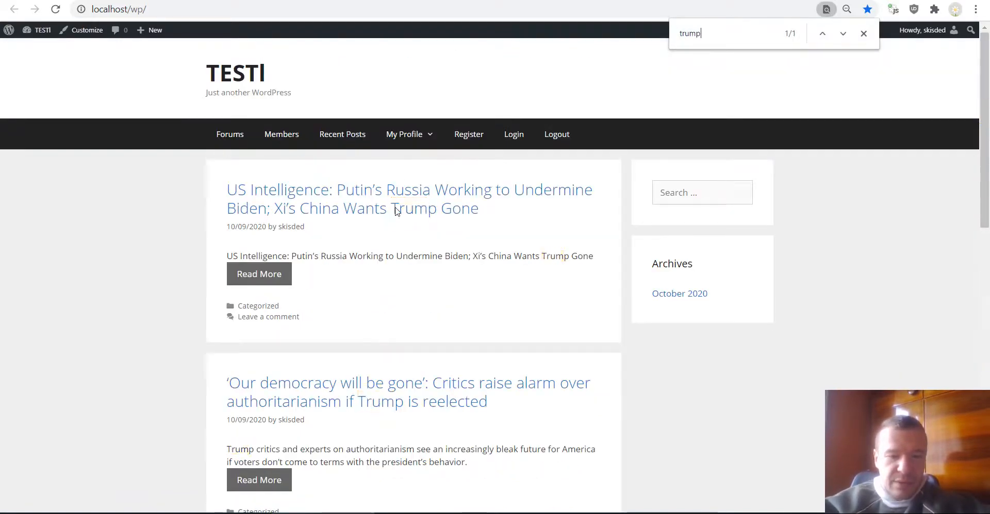
scroll(356, 232, "down", 6)
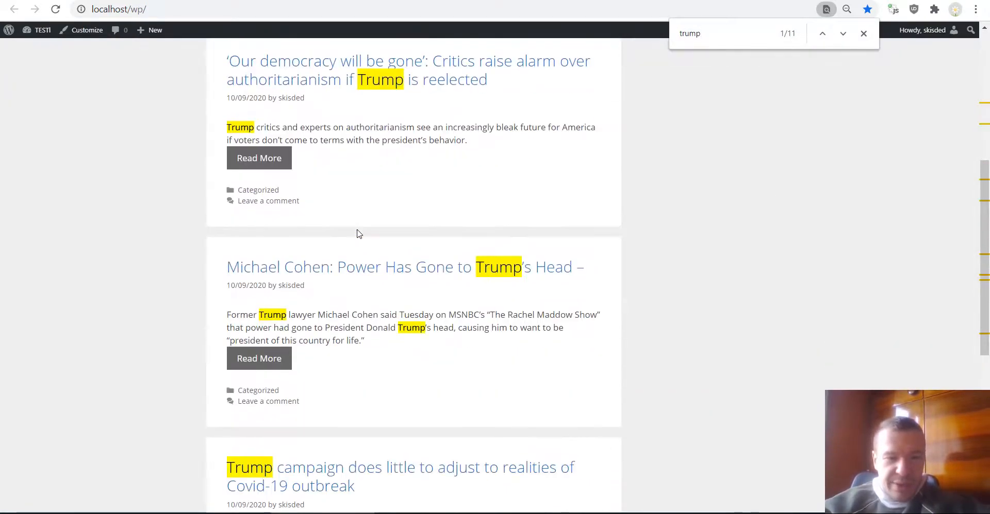
scroll(358, 235, "down", 1)
scroll(309, 242, "down", 3)
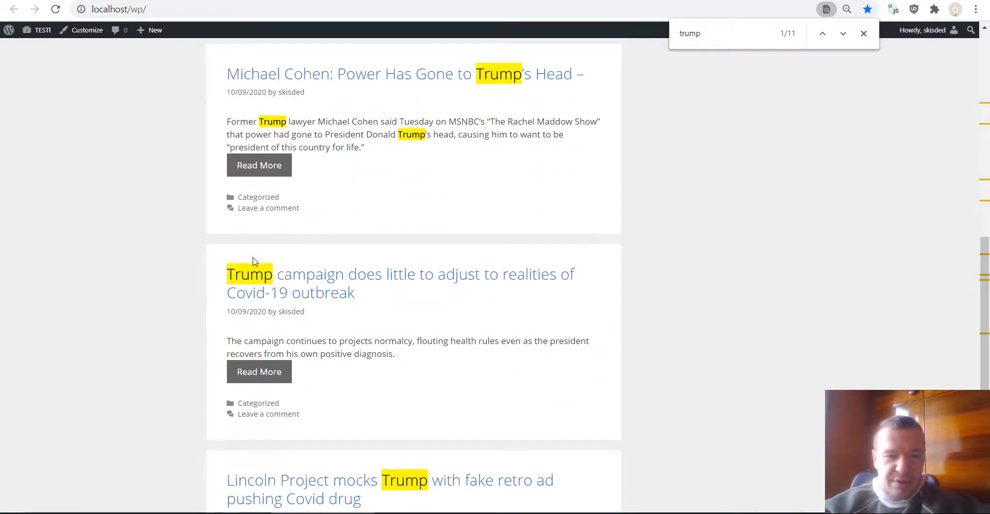
scroll(255, 263, "down", 2)
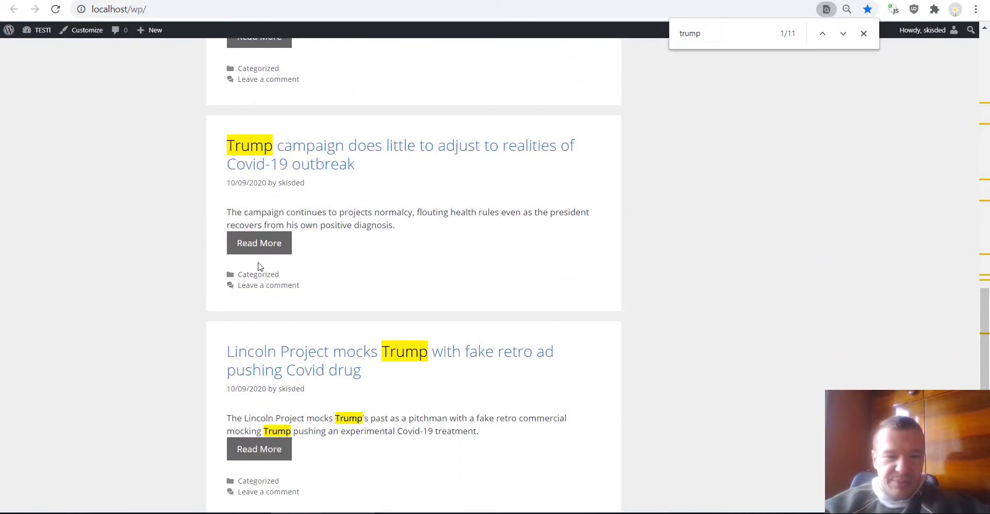
scroll(308, 237, "up", 1)
scroll(301, 242, "down", 2)
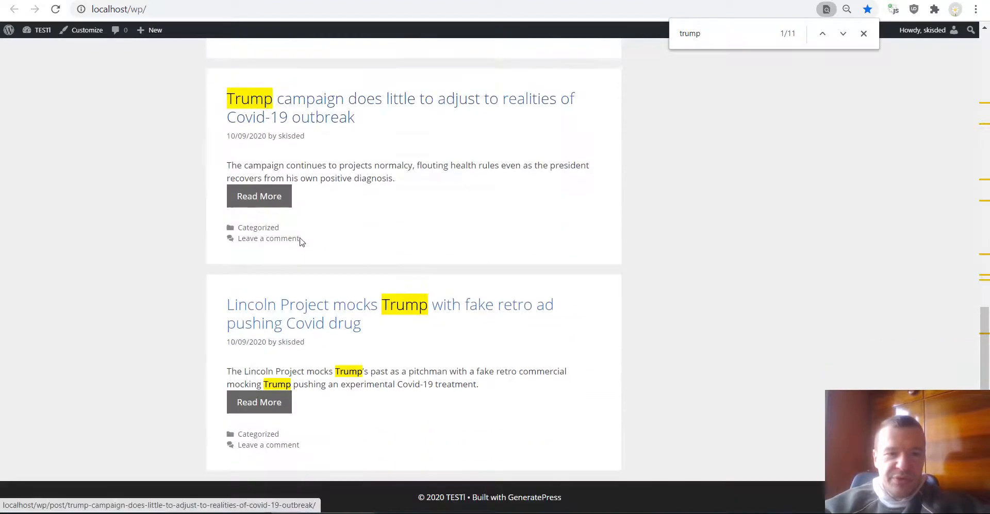
scroll(302, 242, "up", 10)
Find the word gone on the front page and compare its occurrences across all the generated posts
key("ctrl+f")
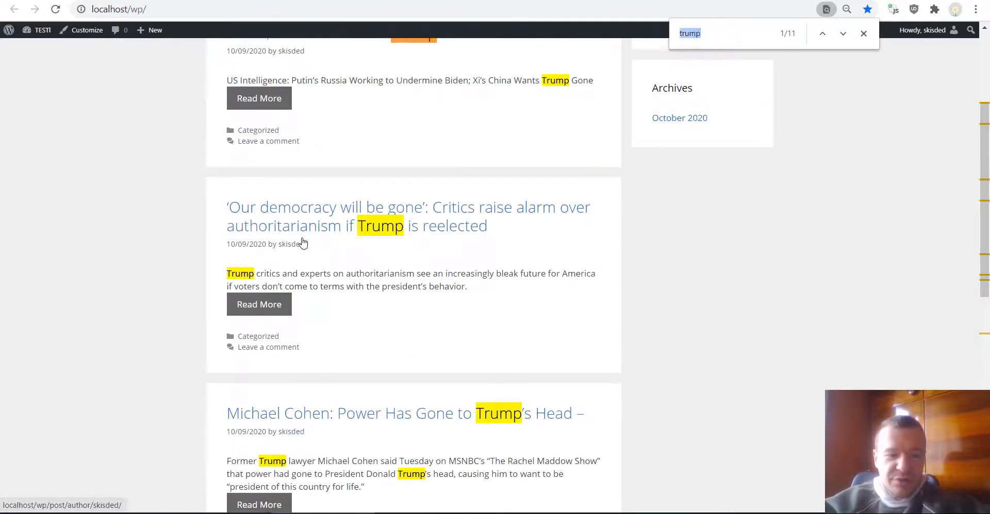
type("gone")
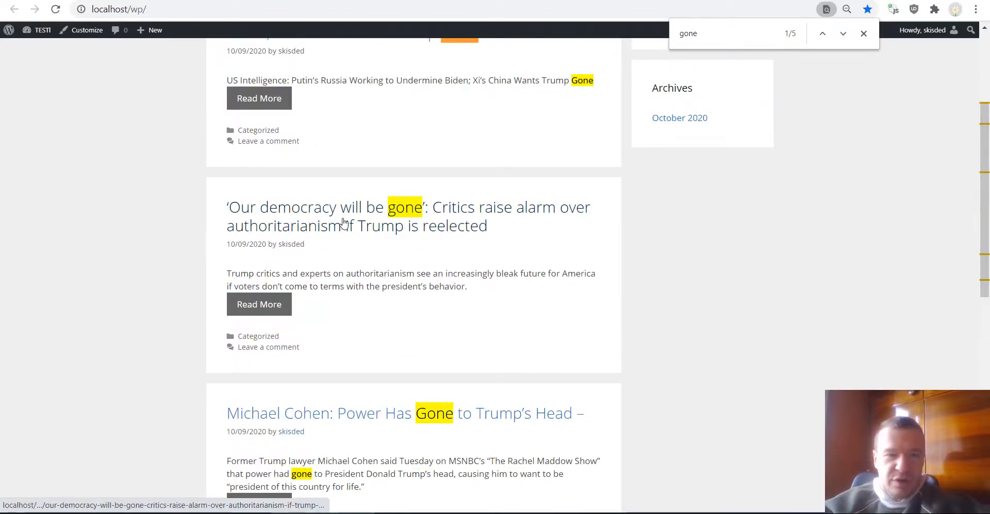
scroll(341, 234, "up", 4)
scroll(350, 232, "down", 9)
scroll(353, 234, "down", 4)
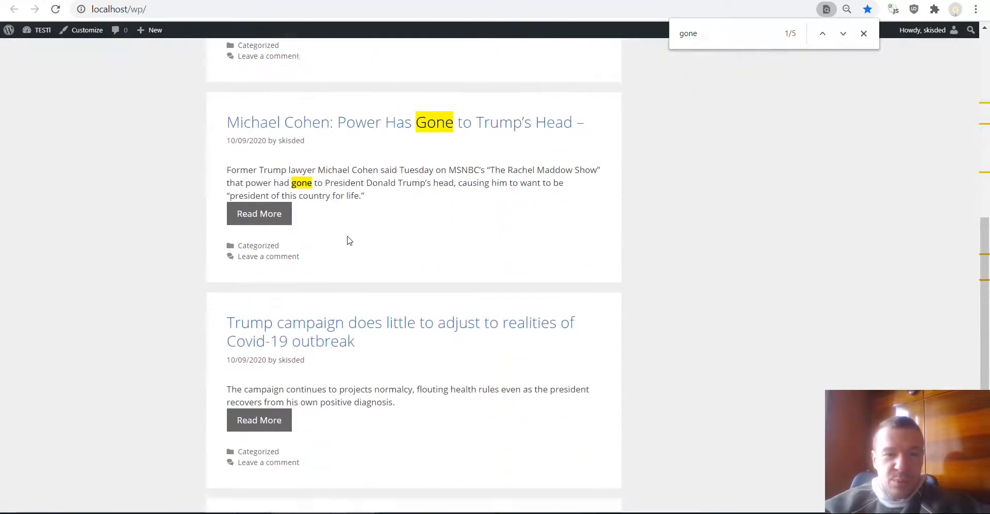
scroll(351, 248, "up", 6)
scroll(372, 227, "up", 3)
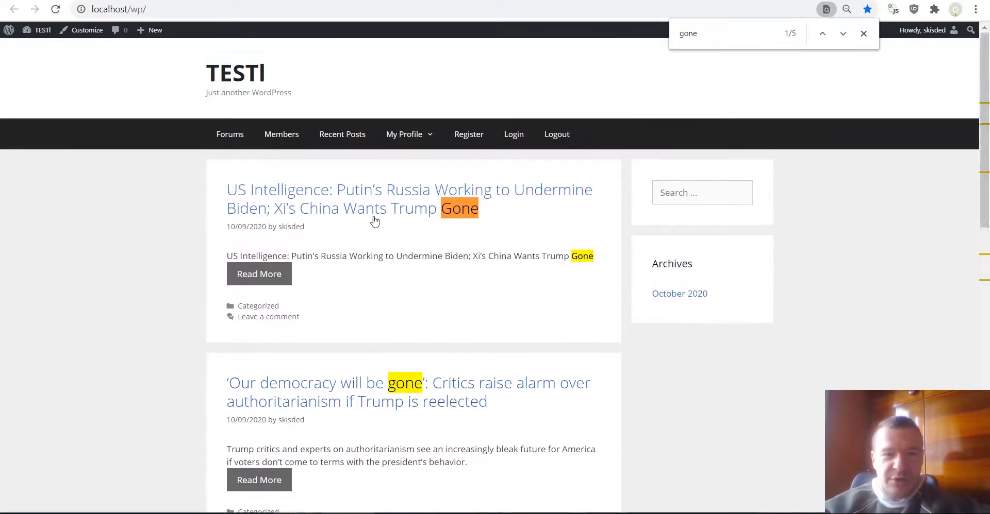
scroll(369, 216, "down", 5)
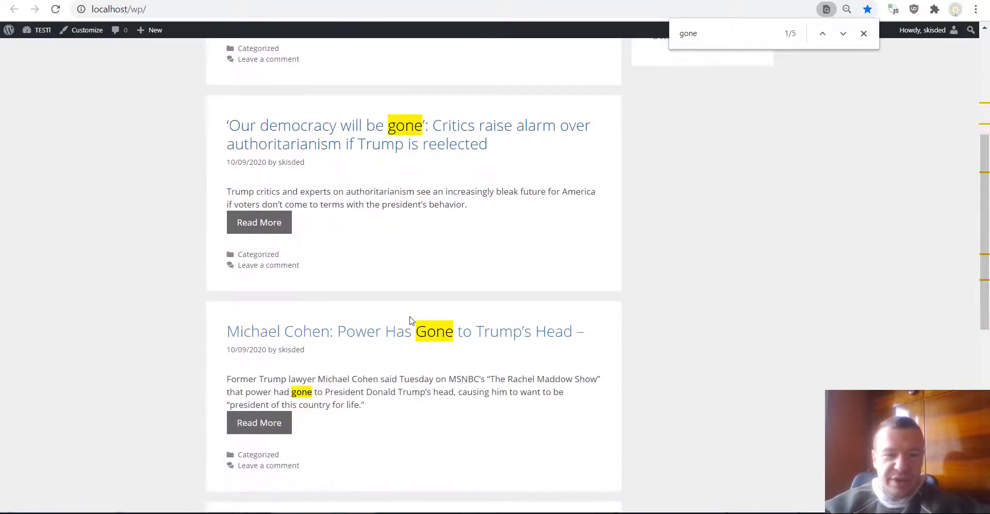
scroll(409, 321, "up", 5)
scroll(364, 292, "down", 9)
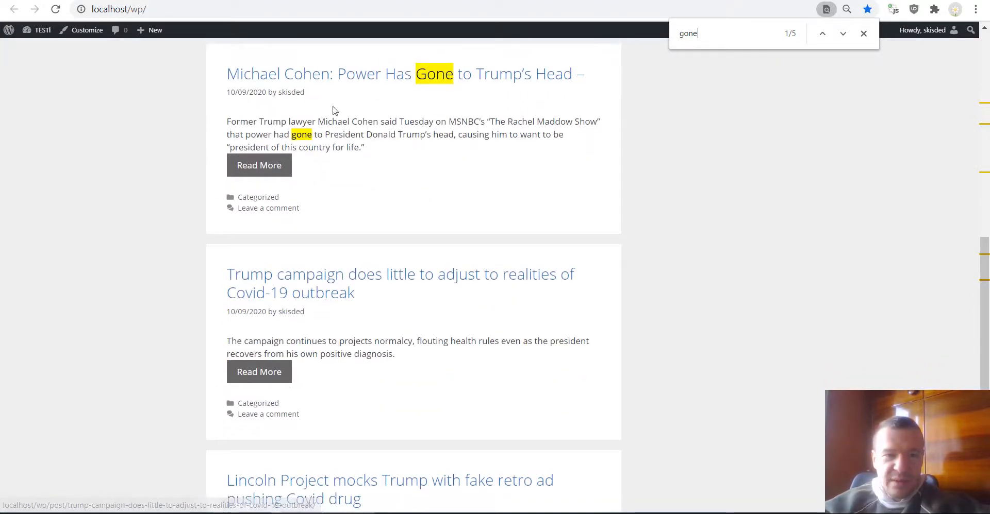
scroll(295, 168, "down", 4)
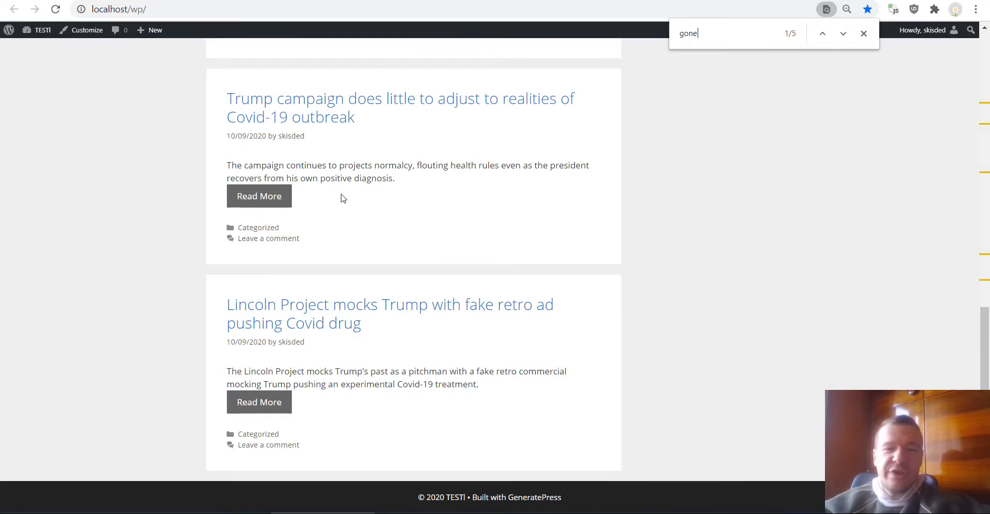
scroll(340, 199, "up", 5)
scroll(340, 199, "up", 8)
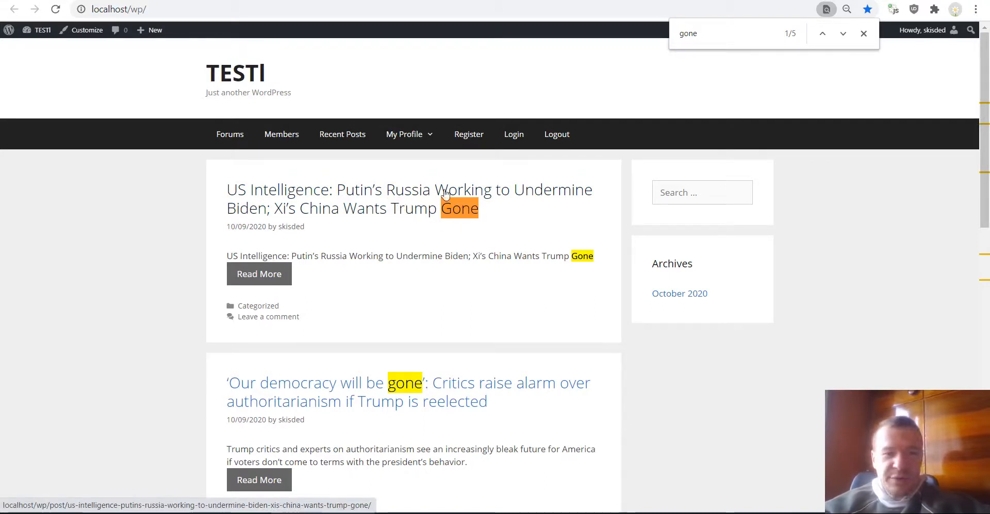
scroll(402, 201, "down", 3)
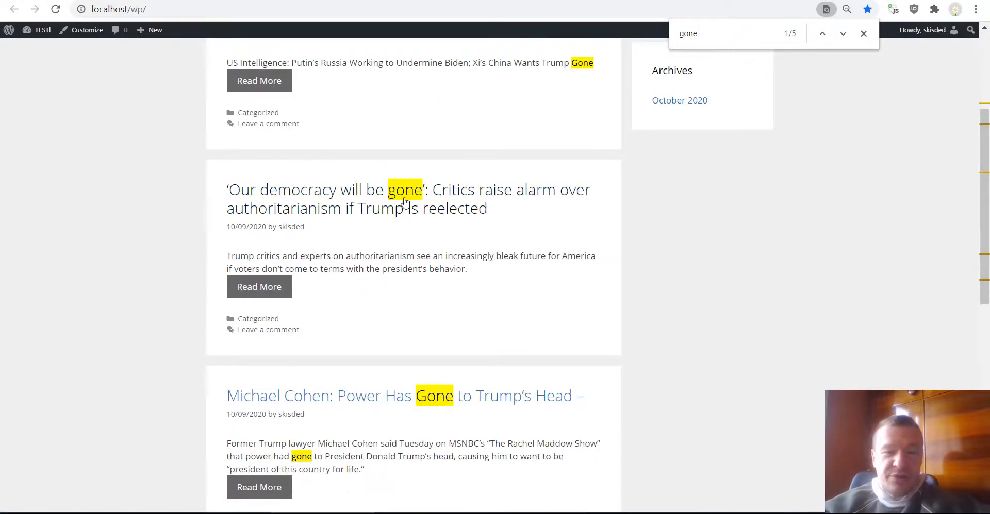
scroll(405, 209, "down", 8)
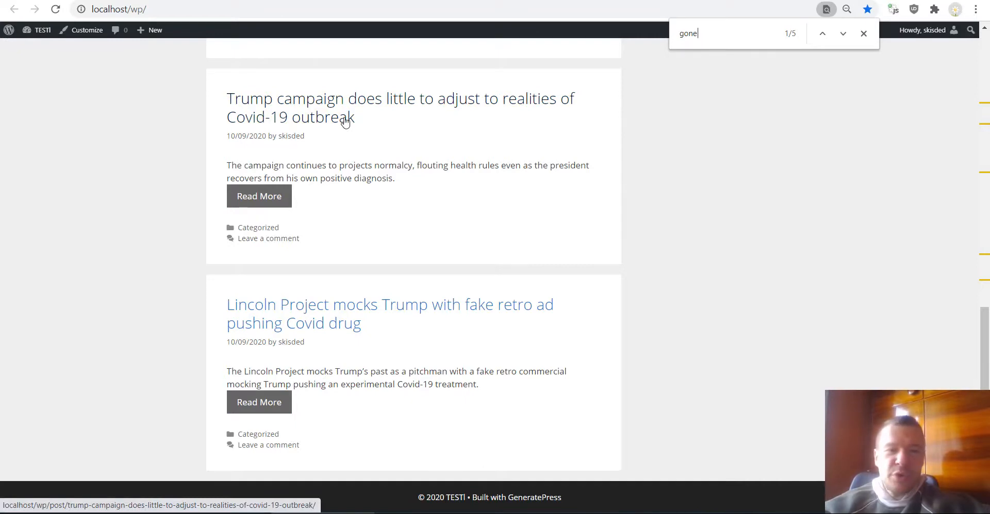
Enclose rule 0's search query trump gone in double quotation marks and save the rules
left_click(58, 0)
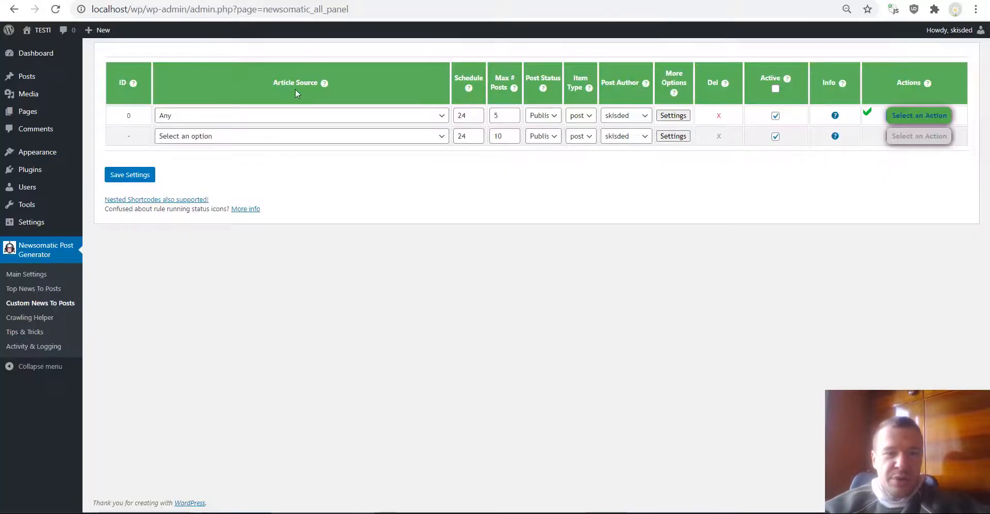
left_click(673, 115)
left_click(516, 115)
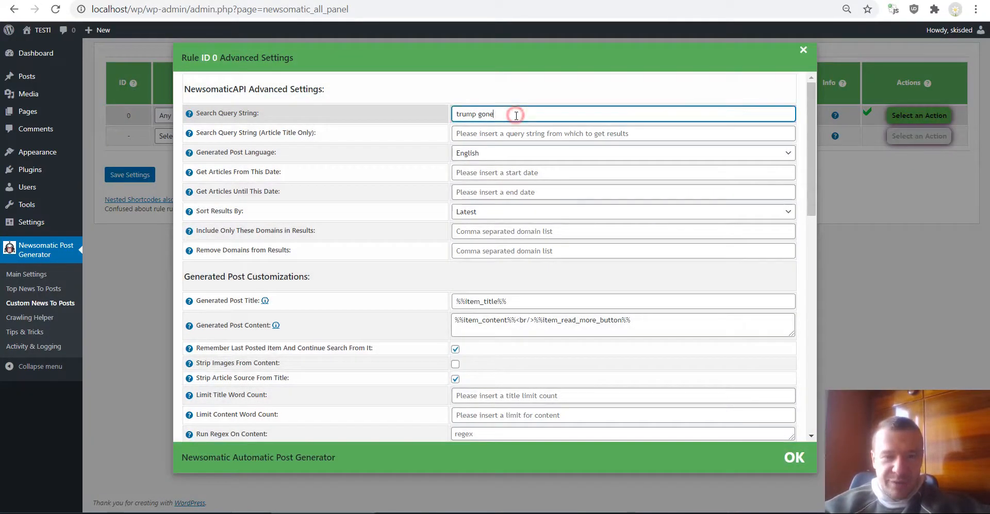
type("'")
left_click(453, 113)
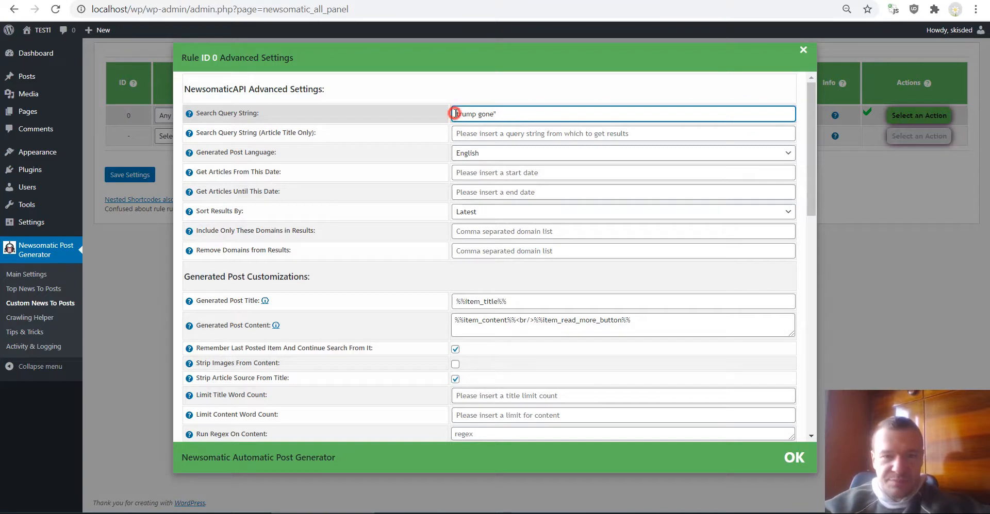
type("\"")
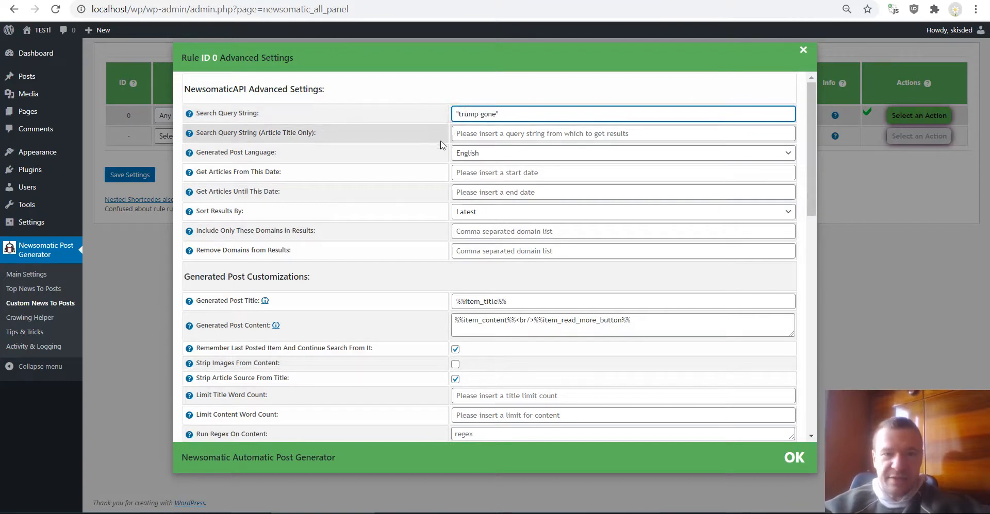
left_click(135, 156)
left_click(130, 175)
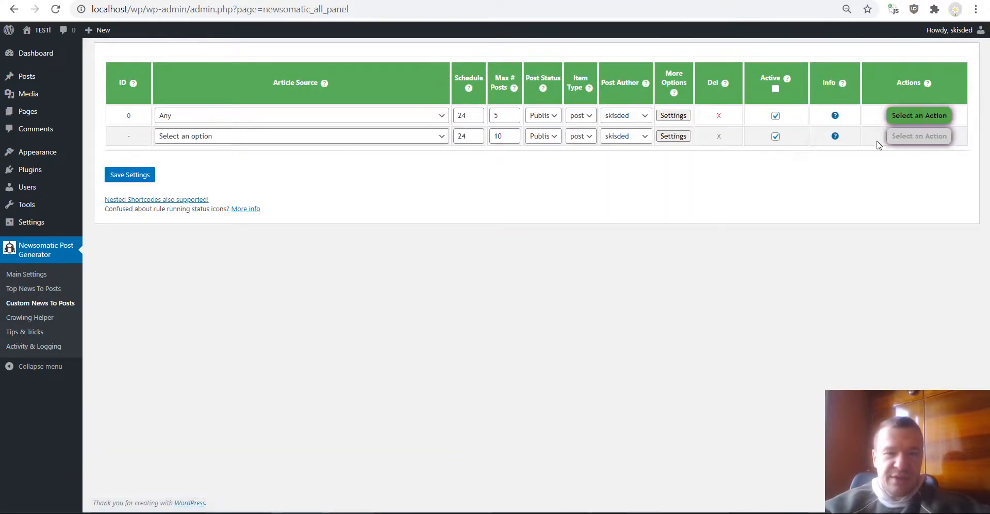
Permanently delete all posts generated by rule 0 and reload the site's front page
left_click(919, 116)
left_click(905, 164)
key("Return")
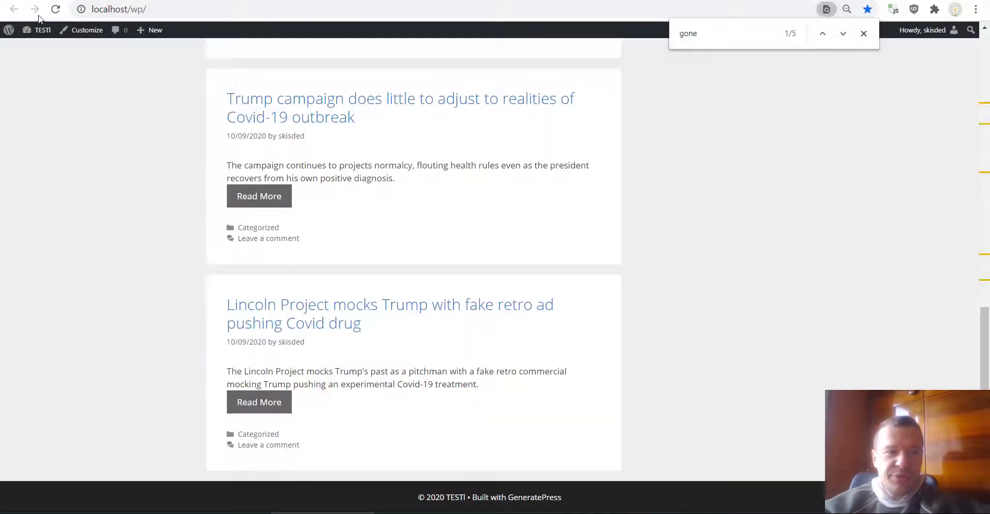
left_click(55, 9)
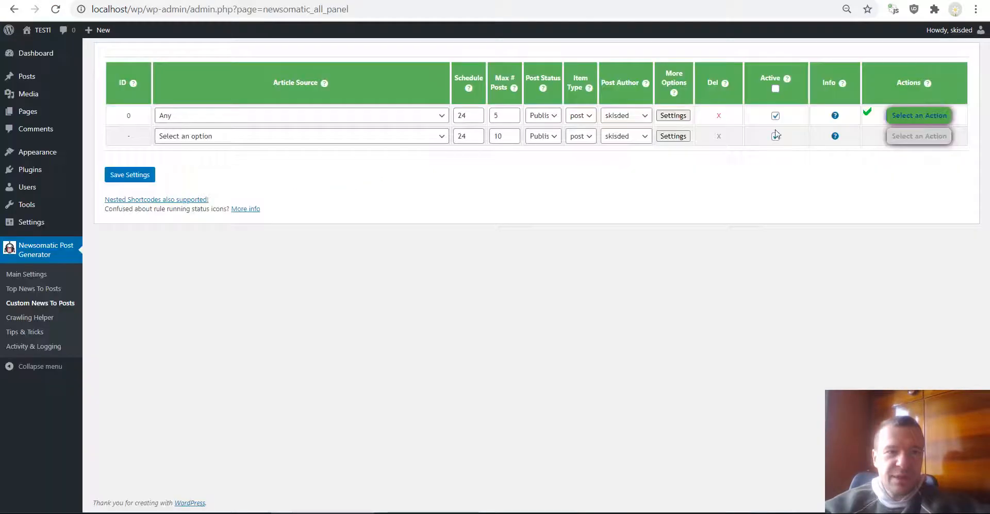
Run rule 0 with the exact-phrase query and reload the site's front page to check for new posts
left_click(776, 136)
left_click(943, 116)
left_click(923, 133)
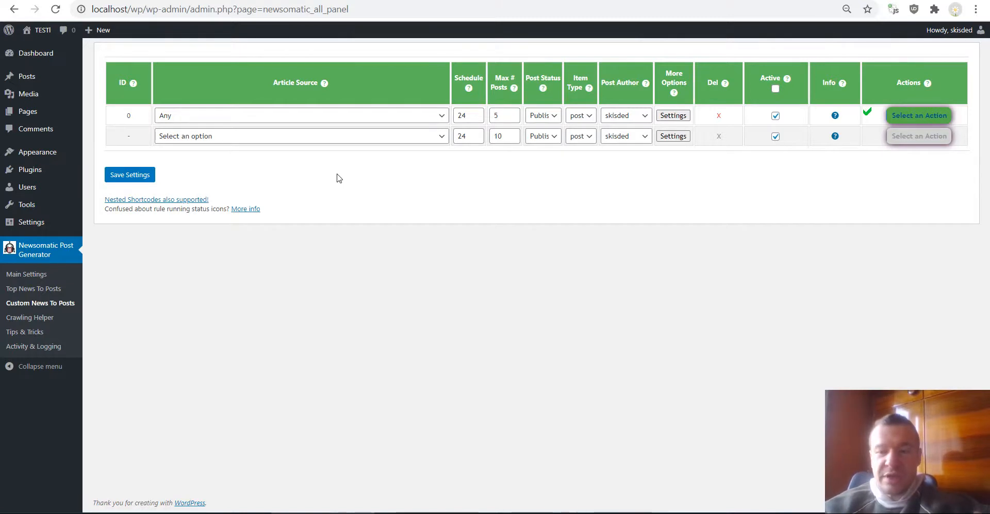
left_click(92, 0)
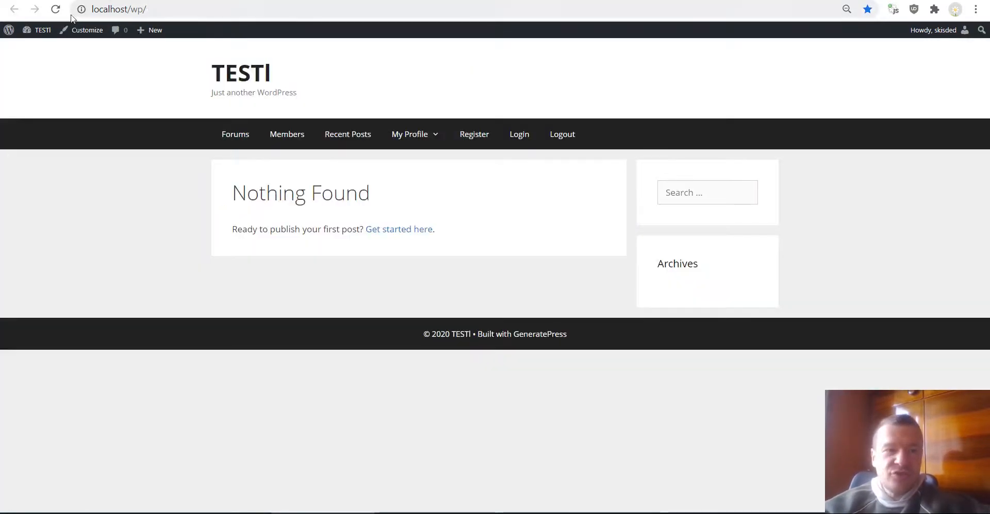
left_click(56, 9)
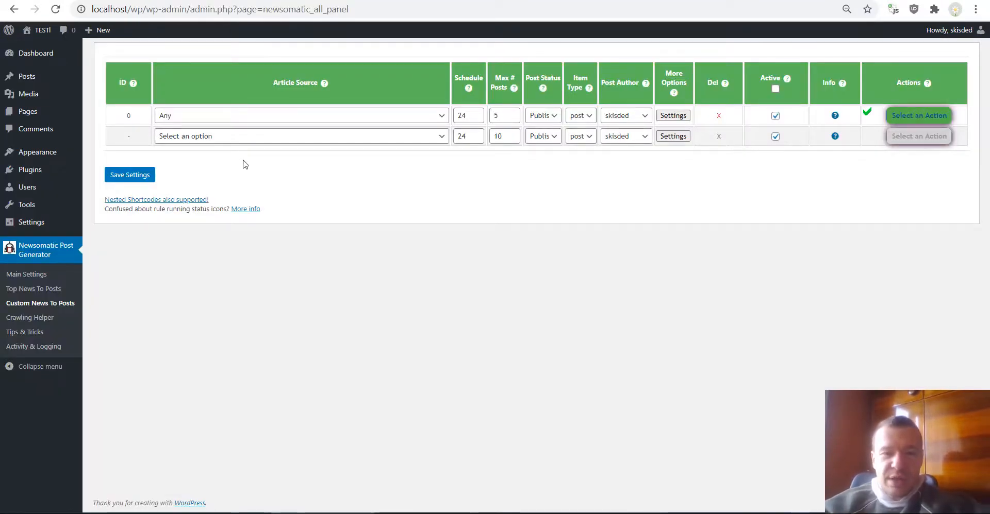
Replace rule 0's search query with trump biden, without quotation marks, and save the rules
left_click(685, 117)
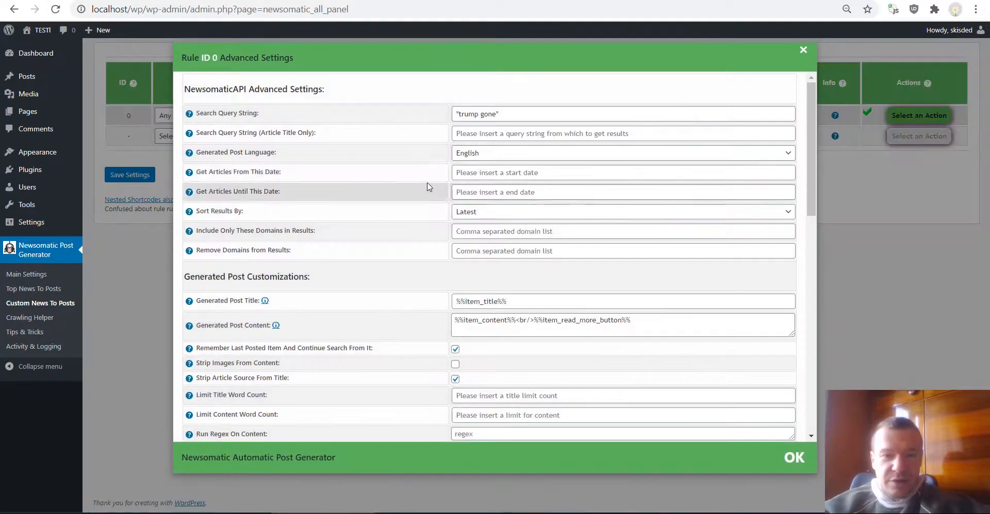
left_click_drag(505, 117, 443, 110)
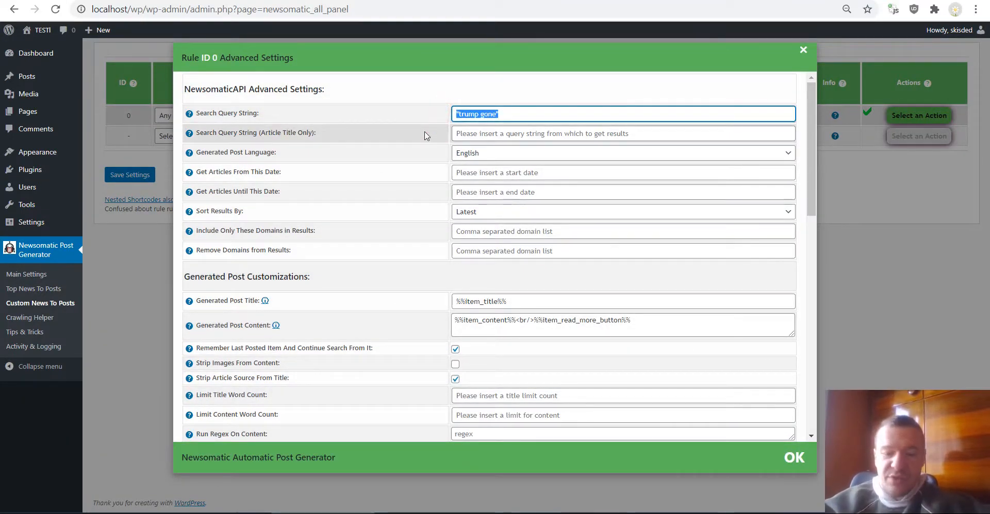
key("BackSpace")
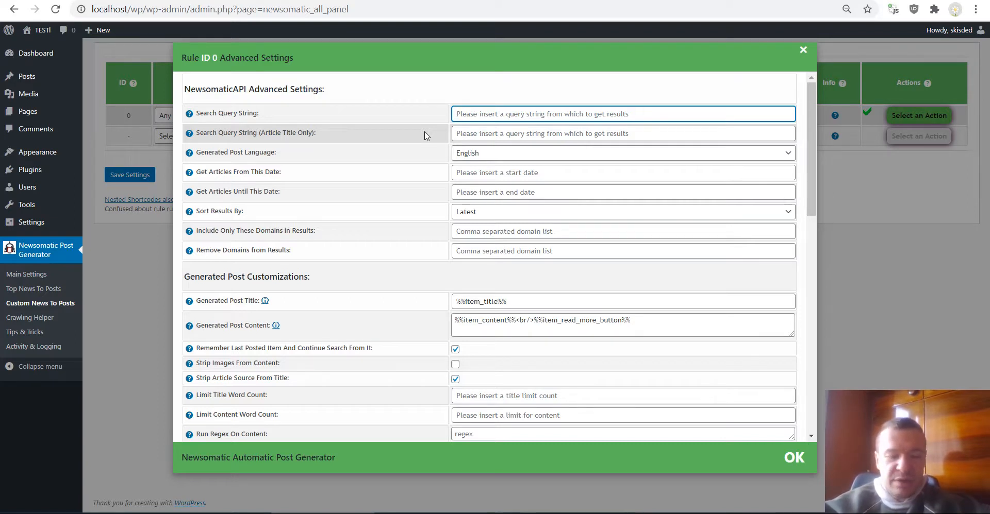
type("trump")
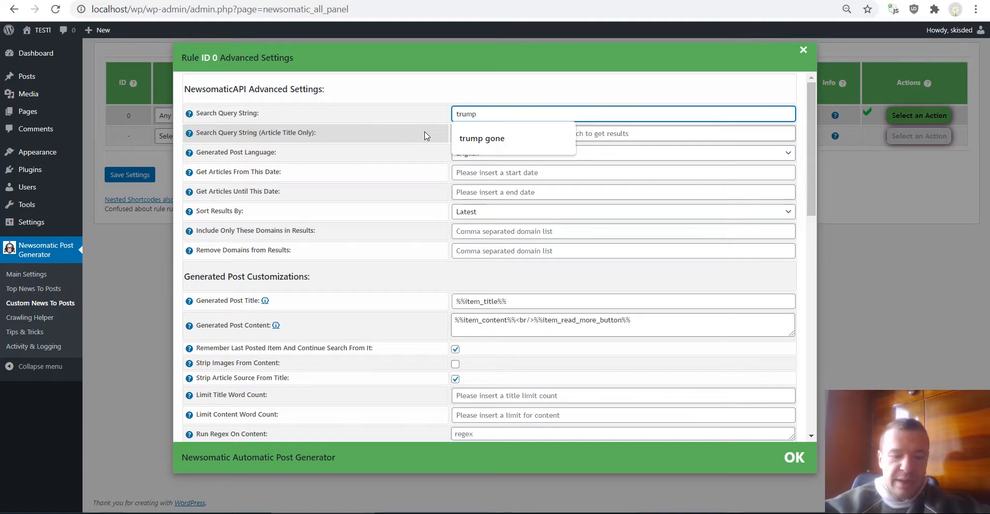
type(" biden")
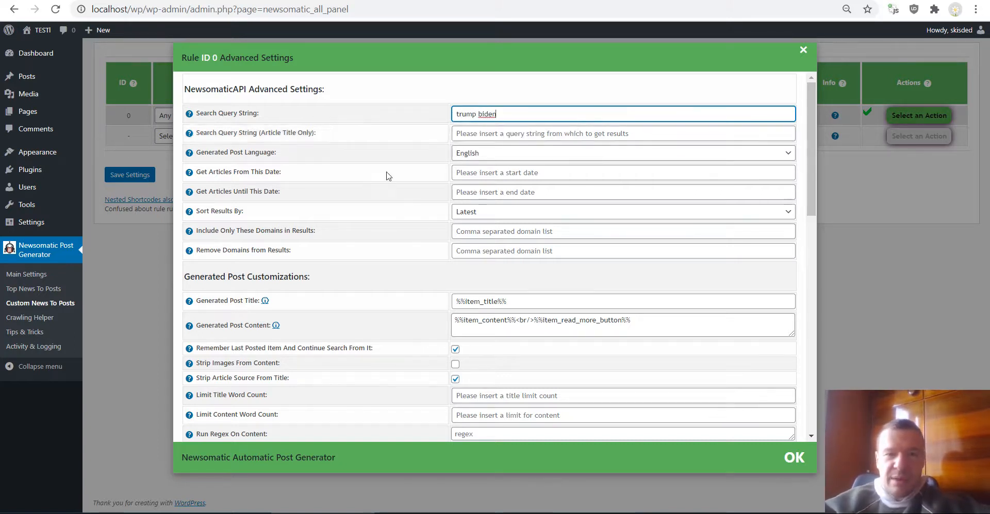
double_click(475, 113)
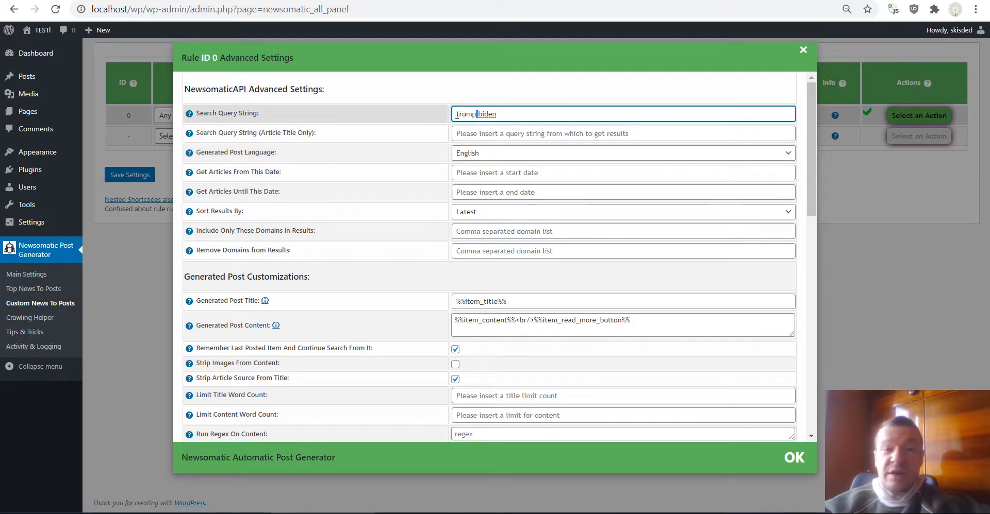
left_click(131, 175)
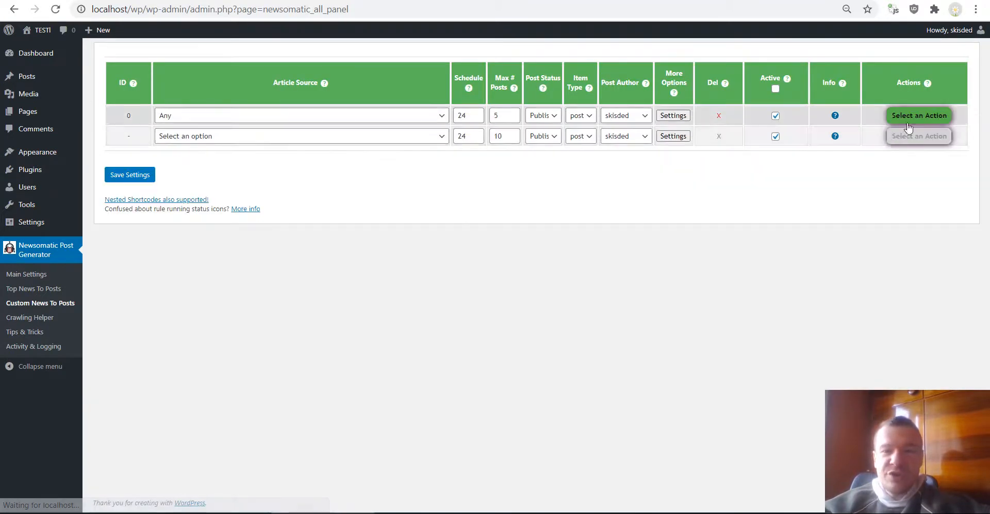
Run rule 0 with the trump biden query and reload the site's front page
left_click(908, 117)
left_click(907, 139)
key("Return")
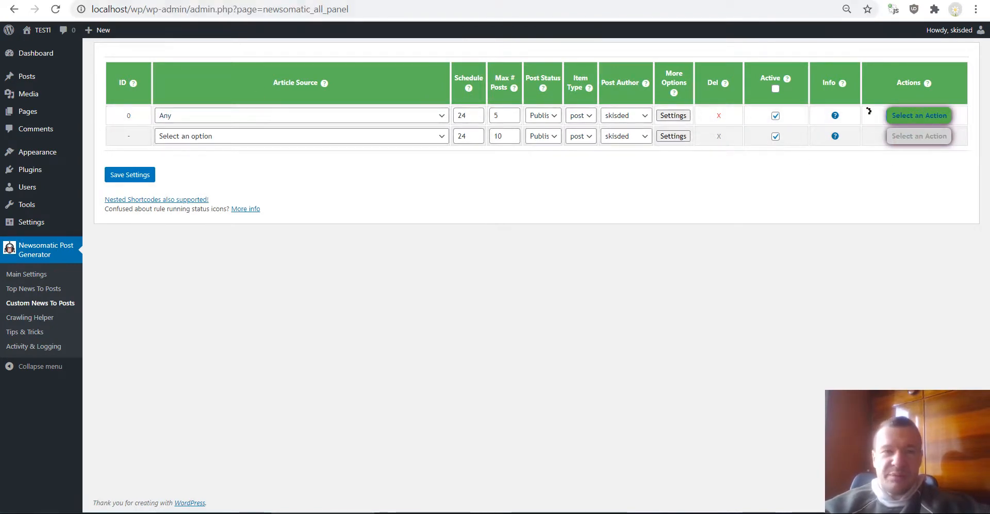
left_click(674, 115)
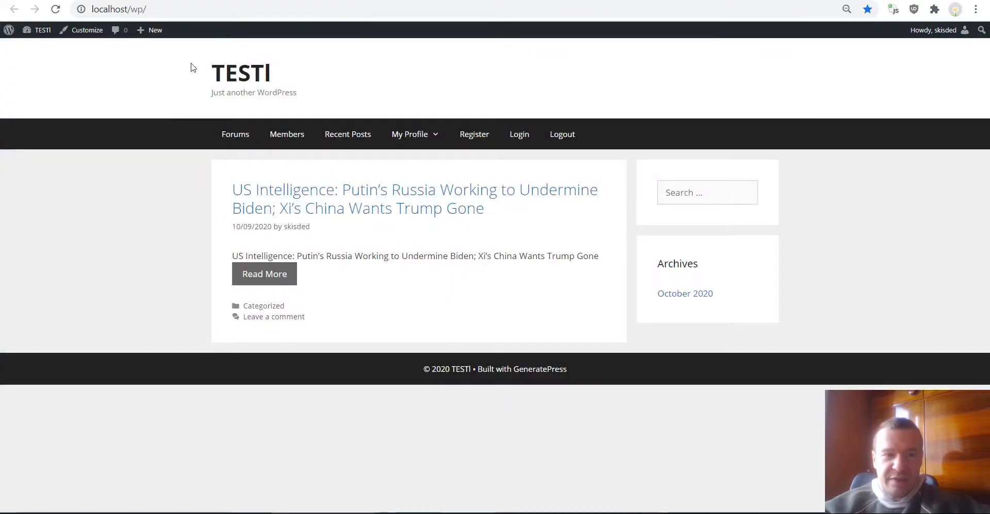
left_click(229, 74)
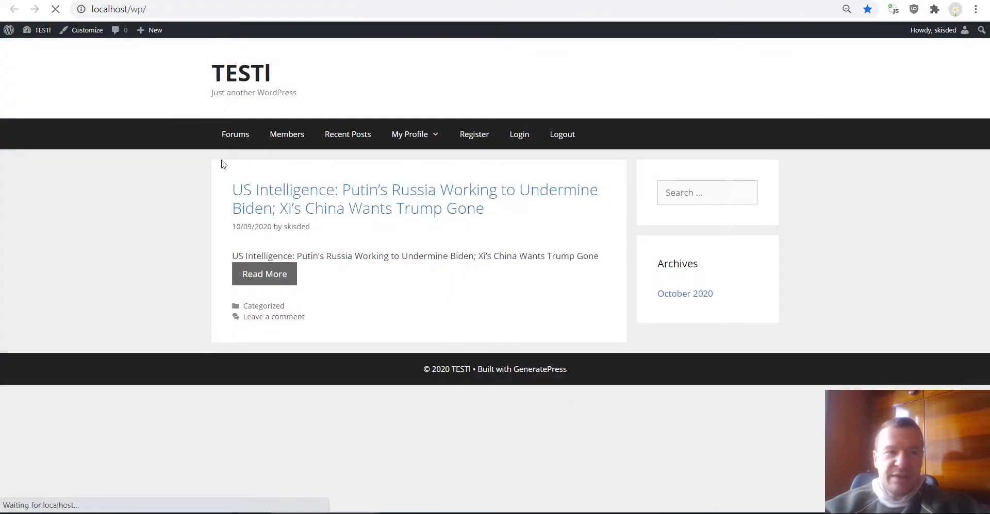
Find the word trump on the front page and check its occurrences across the generated posts
scroll(162, 161, "down", 3)
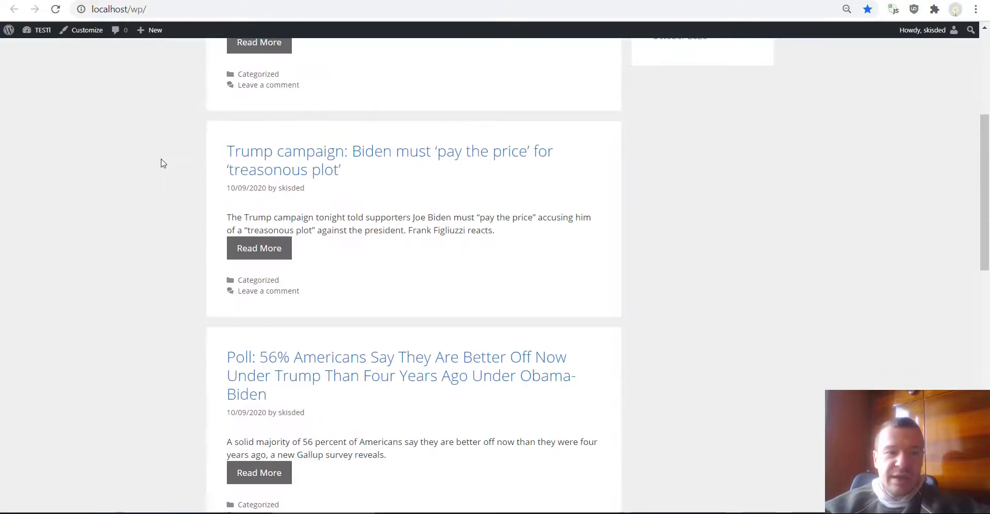
scroll(162, 162, "up", 2)
key("ctrl+f")
type("trump")
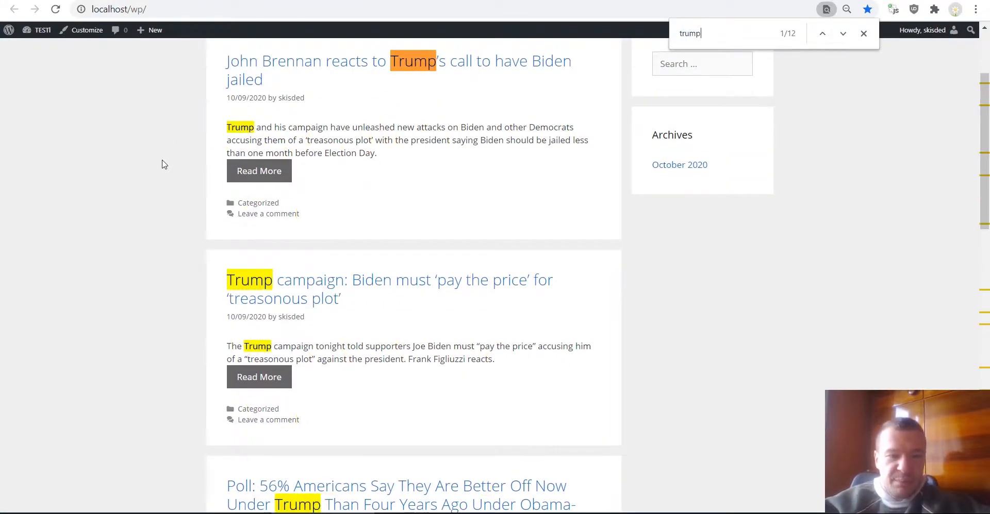
scroll(108, 221, "down", 6)
scroll(109, 221, "down", 6)
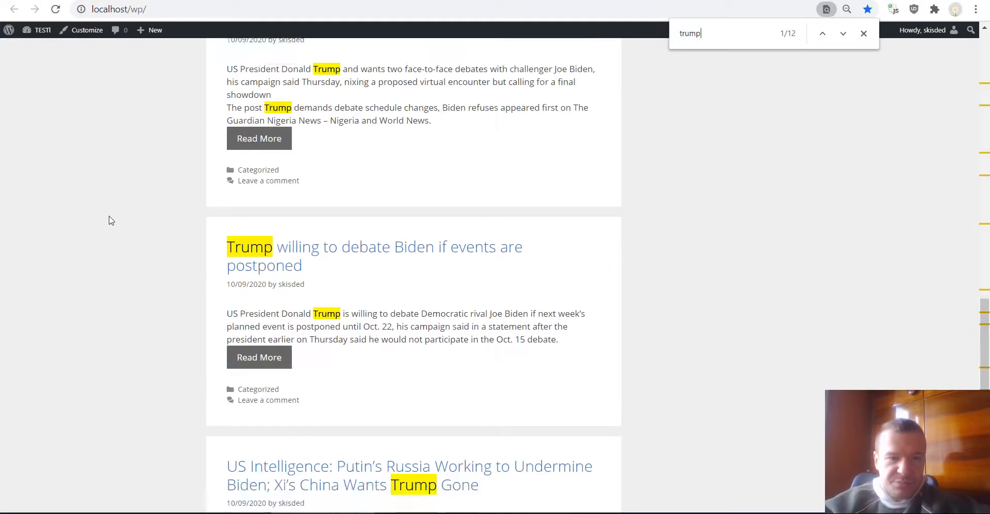
Find the word biden on the front page and check that each generated post mentions it
key("ctrl+f")
type("biden")
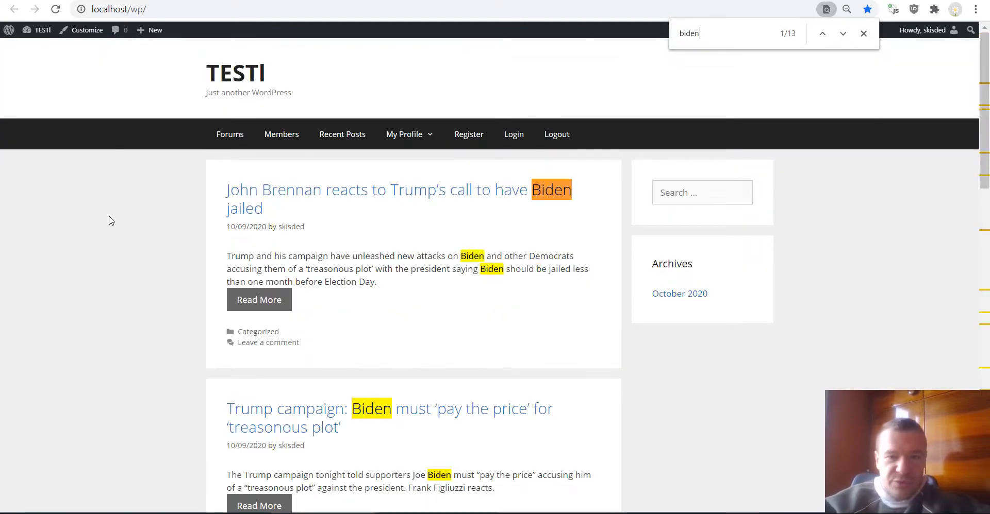
scroll(80, 236, "down", 3)
scroll(83, 234, "down", 15)
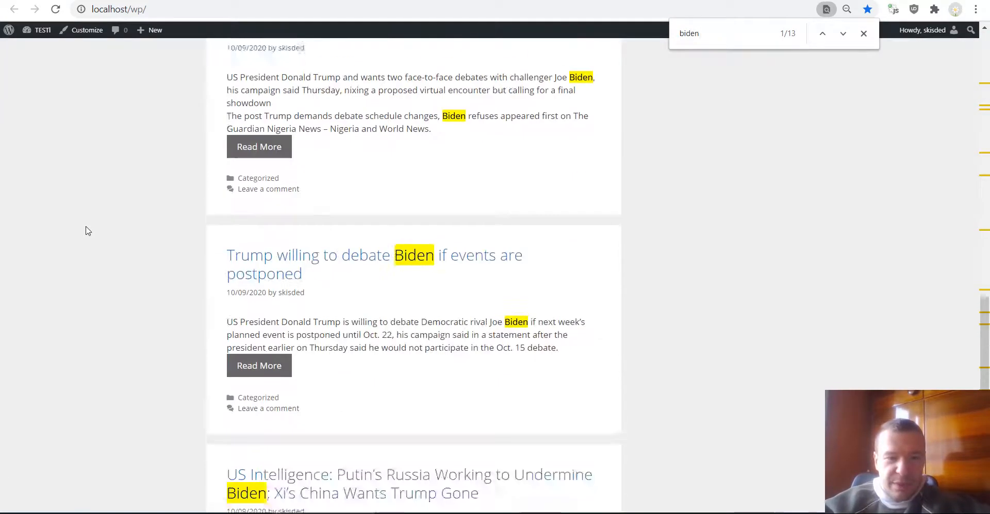
scroll(94, 229, "up", 15)
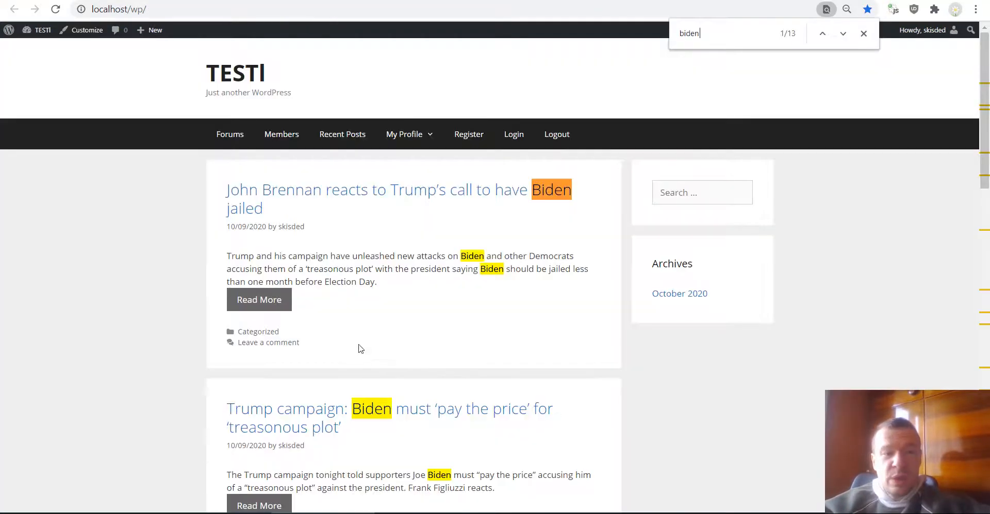
scroll(358, 347, "down", 5)
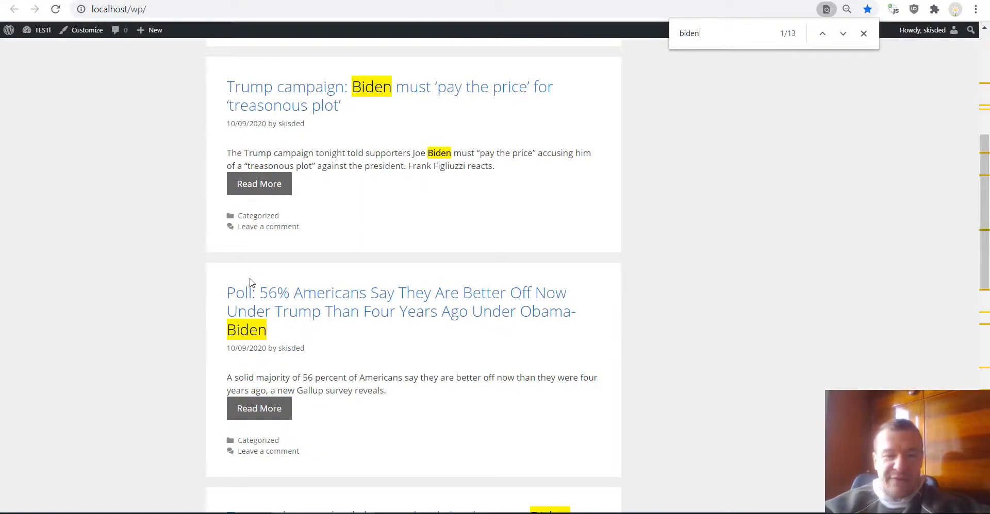
scroll(252, 273, "down", 8)
scroll(254, 295, "up", 16)
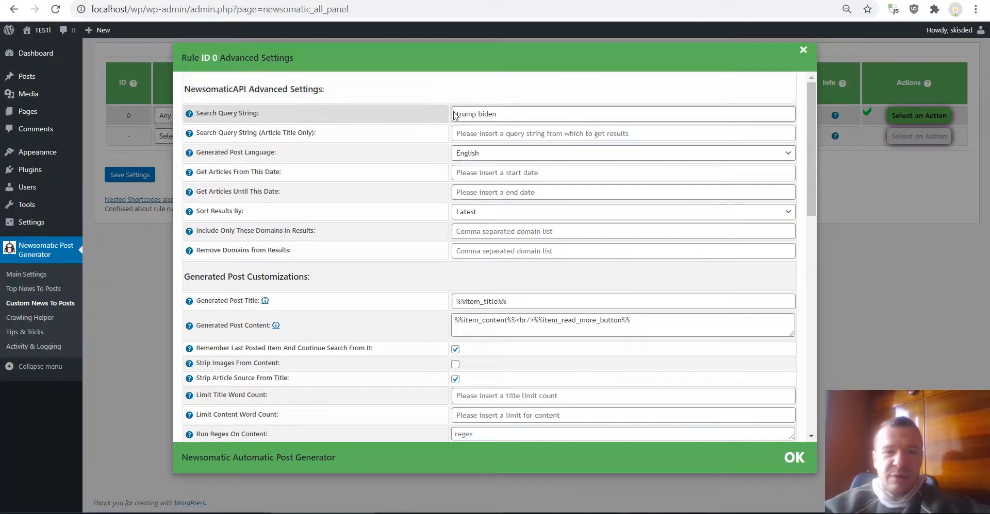
Try a plus sign before each word of rule 0's search query, making it +trump +biden
left_click(477, 112)
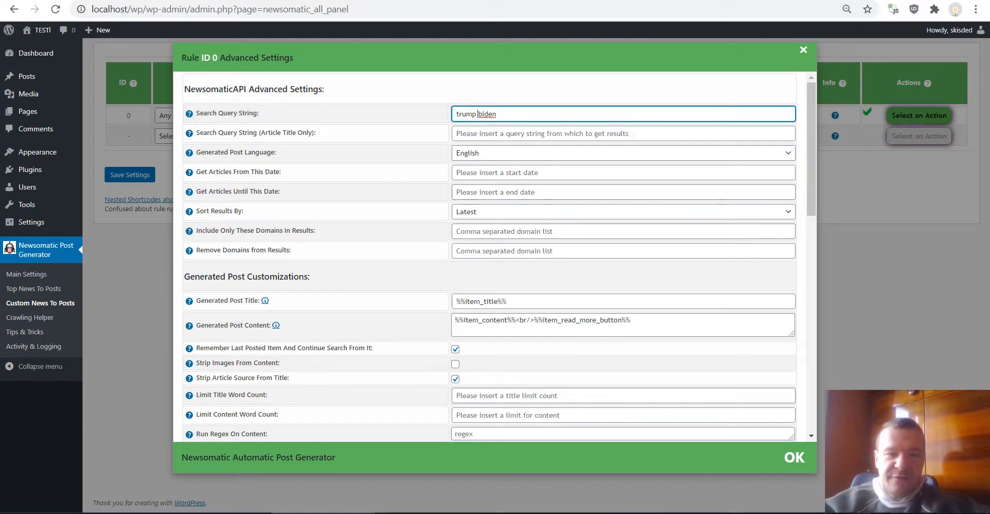
mouse_move(322, 513)
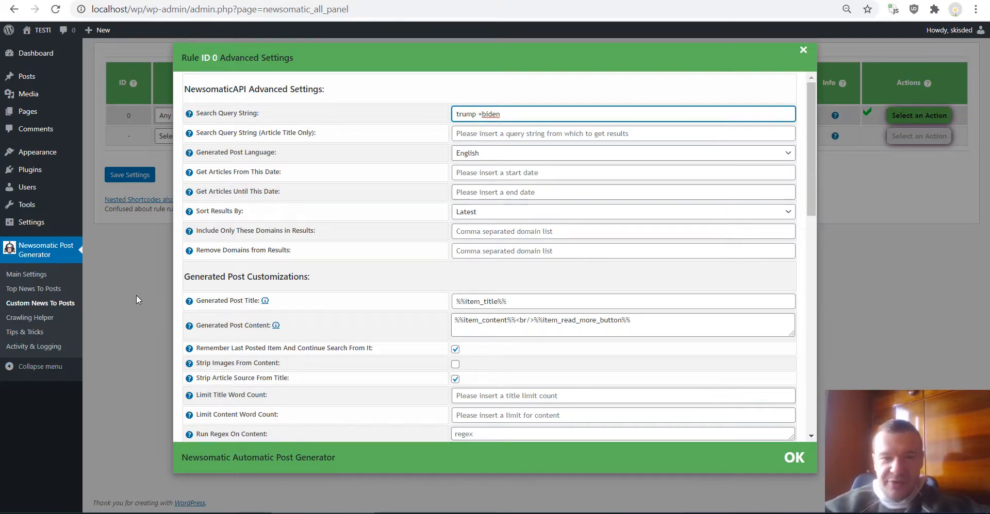
left_click(456, 113)
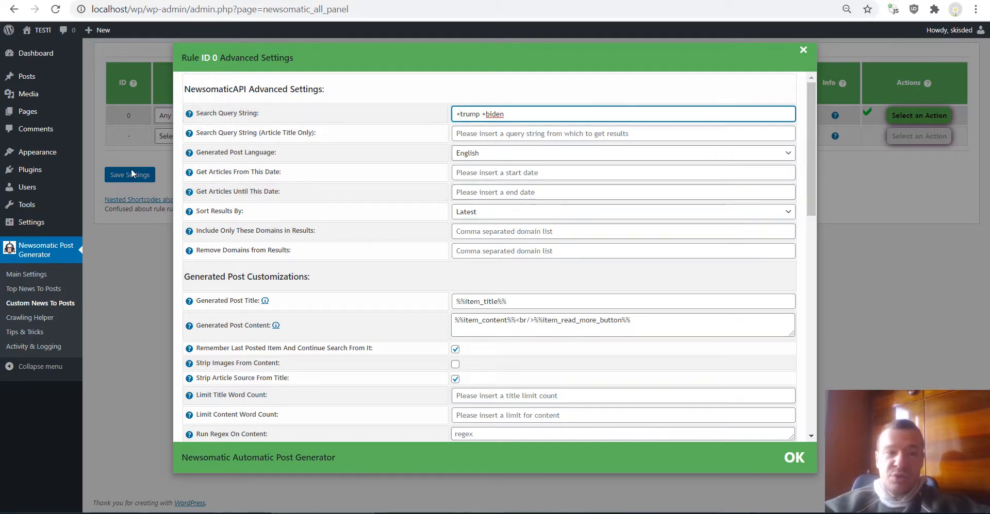
Change rule 0's search query to trump AND biden, without plus signs, and save the rules
left_click(482, 116)
key("BackSpace")
type("AND")
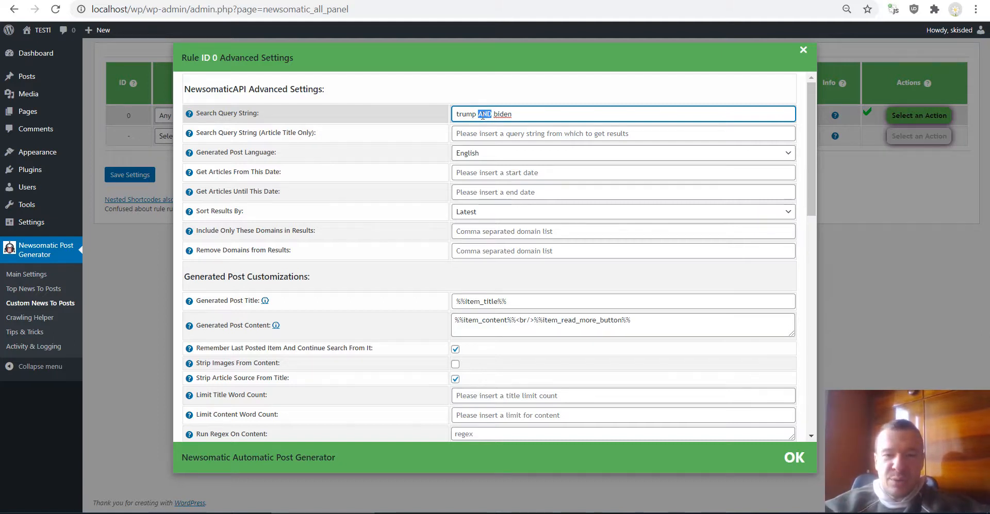
left_click(121, 175)
left_click(122, 175)
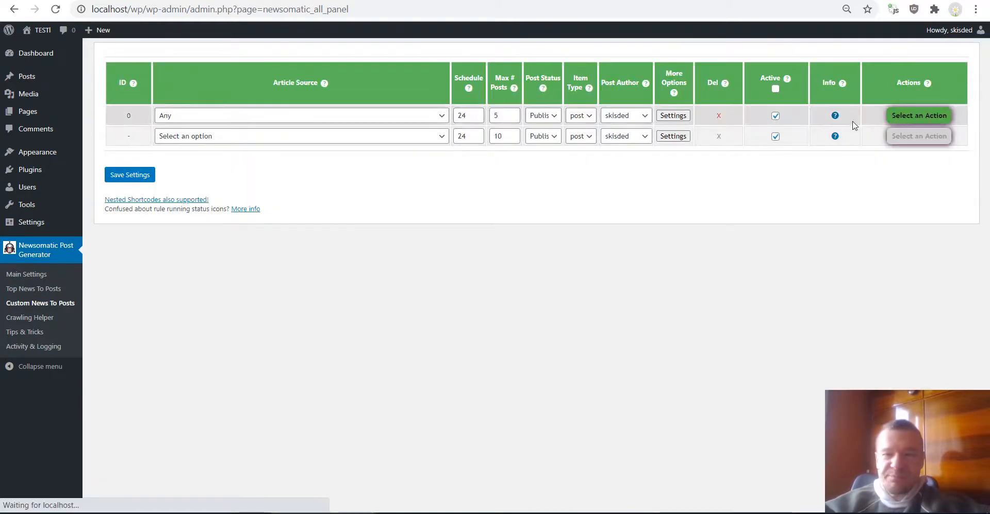
Permanently delete all posts generated by rule 0
left_click(919, 116)
left_click(903, 167)
key("Return")
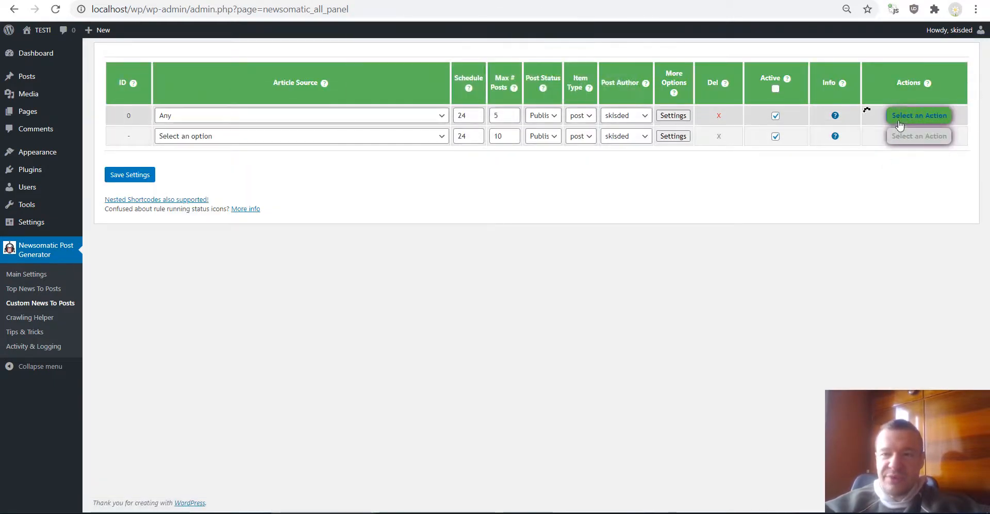
Run rule 0 with the trump AND biden query and review the generated posts on the reloaded front page
left_click(900, 117)
left_click(897, 129)
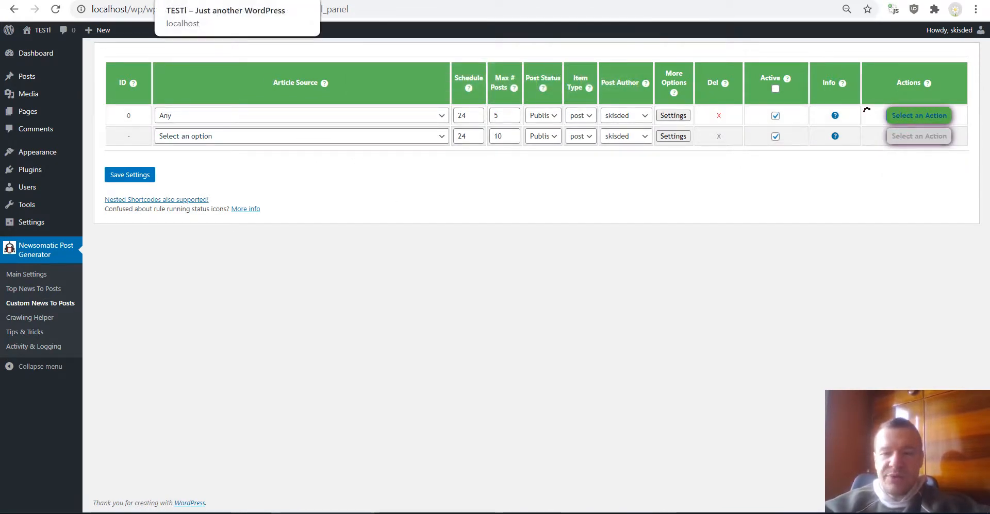
left_click(150, 1)
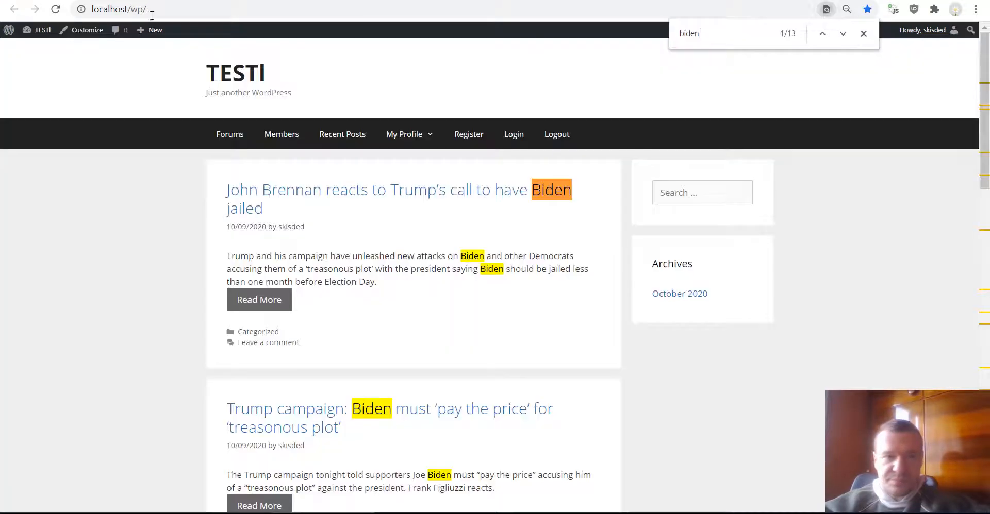
left_click(56, 9)
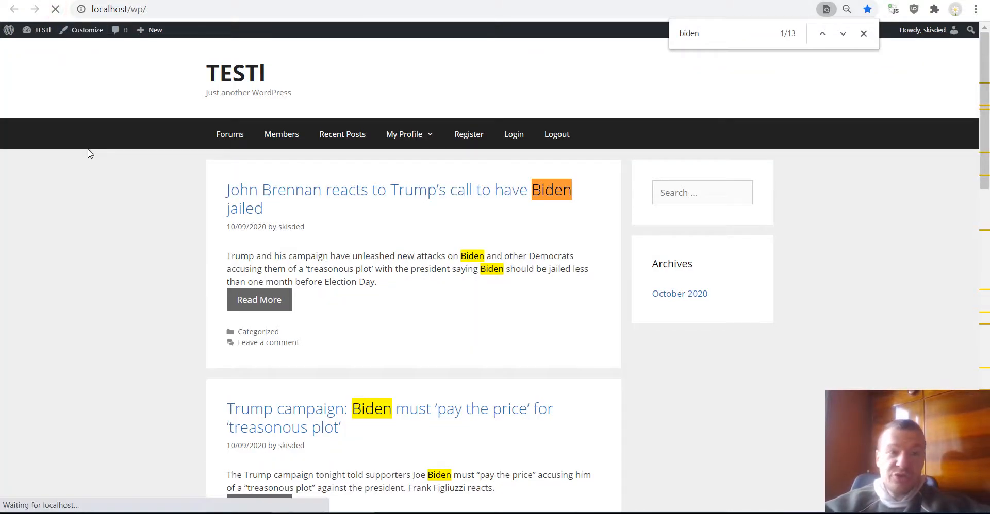
scroll(91, 153, "down", 15)
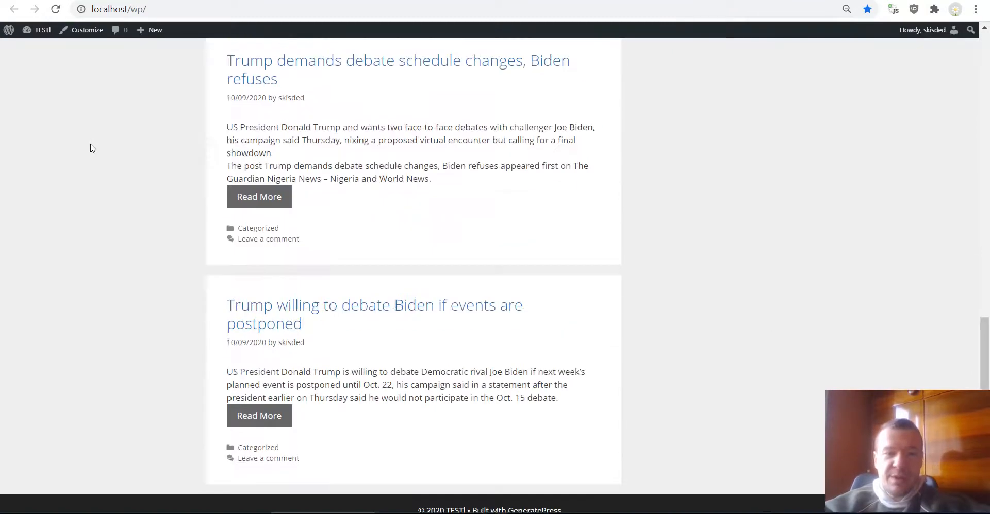
scroll(92, 154, "down", 1)
scroll(93, 179, "up", 15)
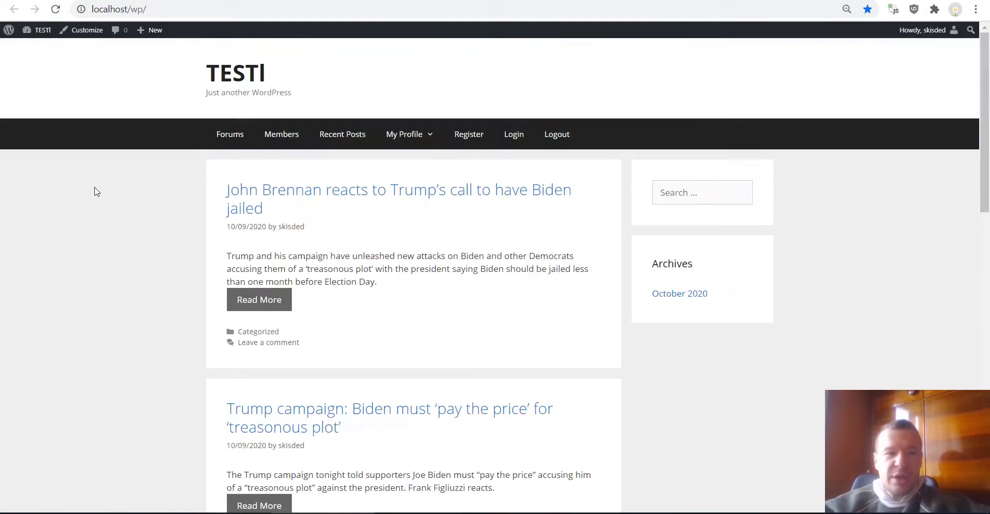
Replace the search query in rule 0's advanced settings with trump gone
left_click(86, 1)
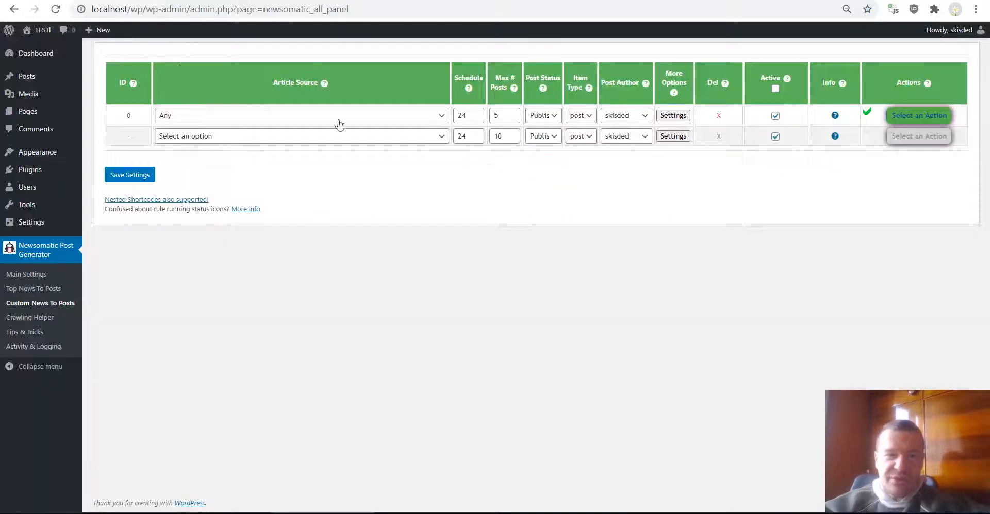
left_click(660, 121)
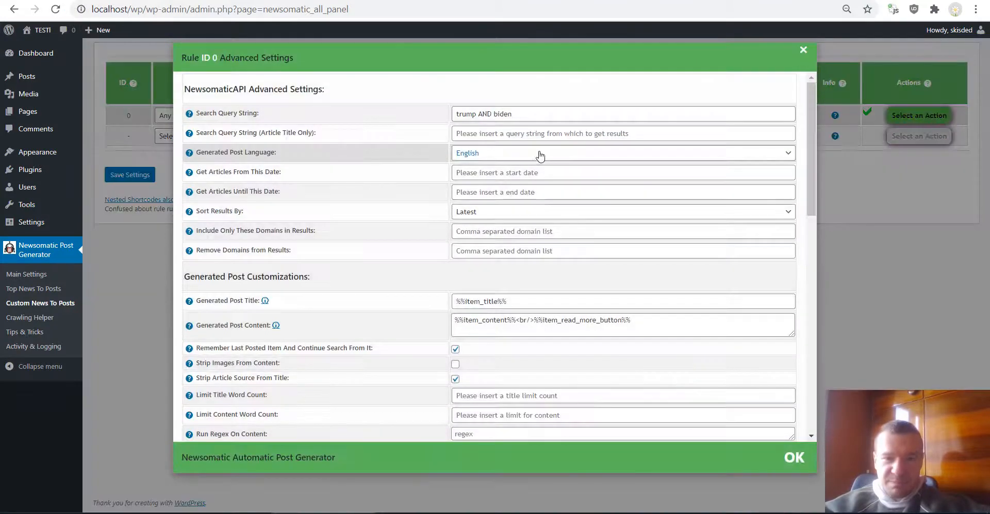
triple_click(486, 114)
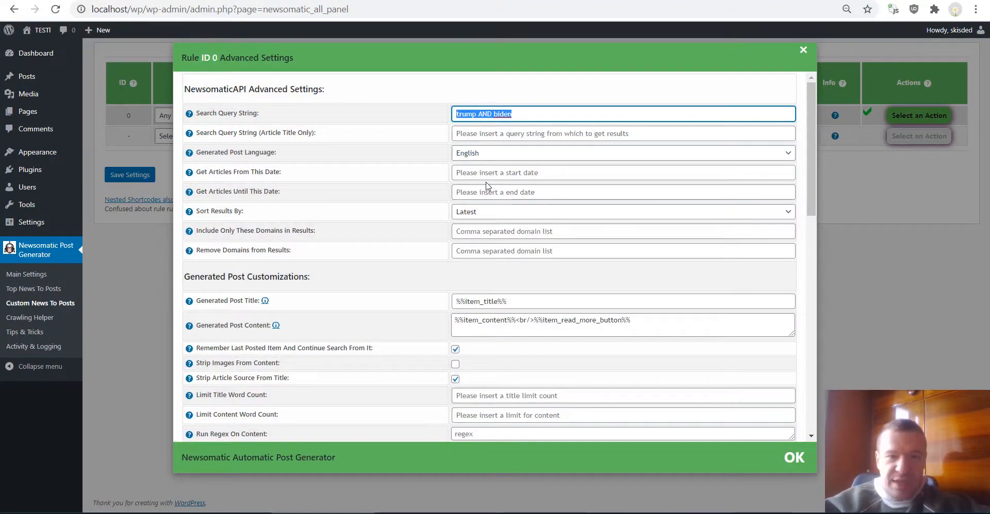
type("trump ")
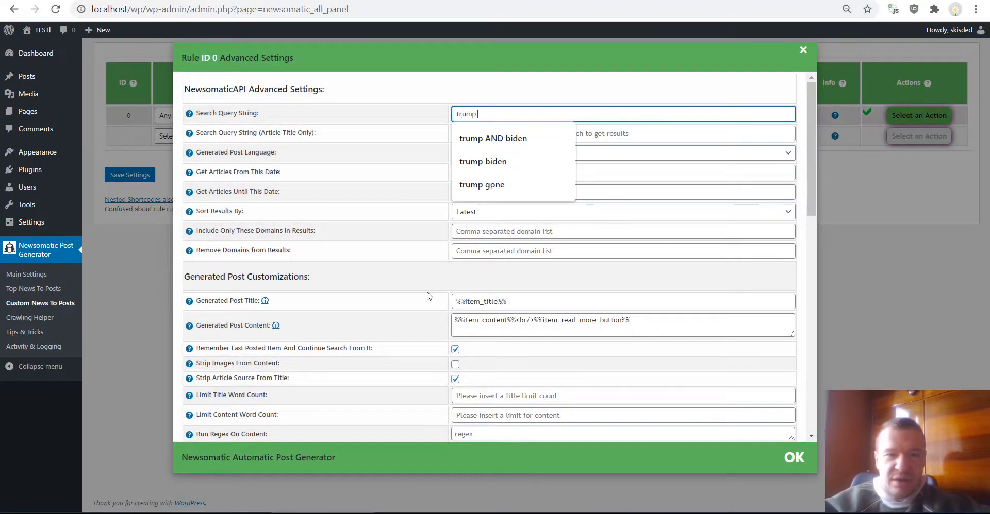
type("done")
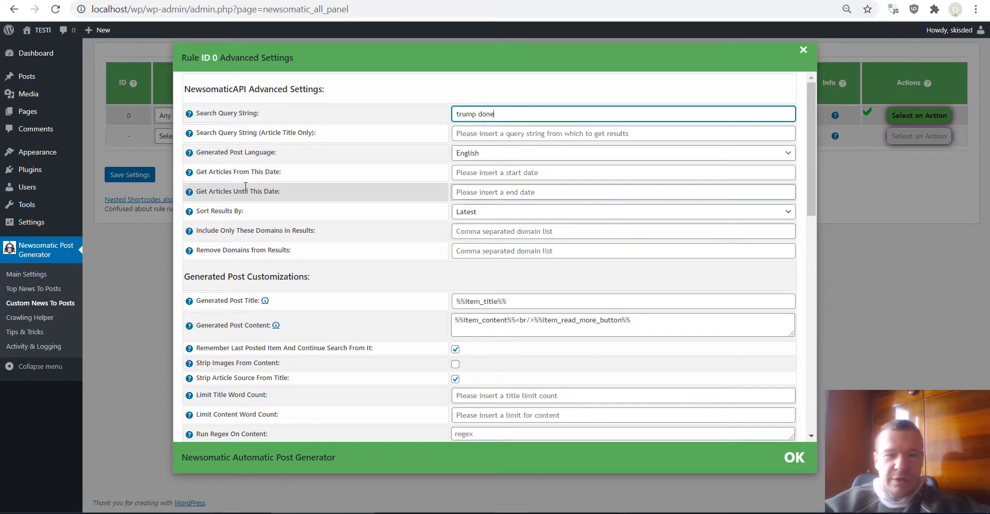
key("BackSpace")
key("BackSpace")
key("BackSpace")
key("BackSpace")
type("gone")
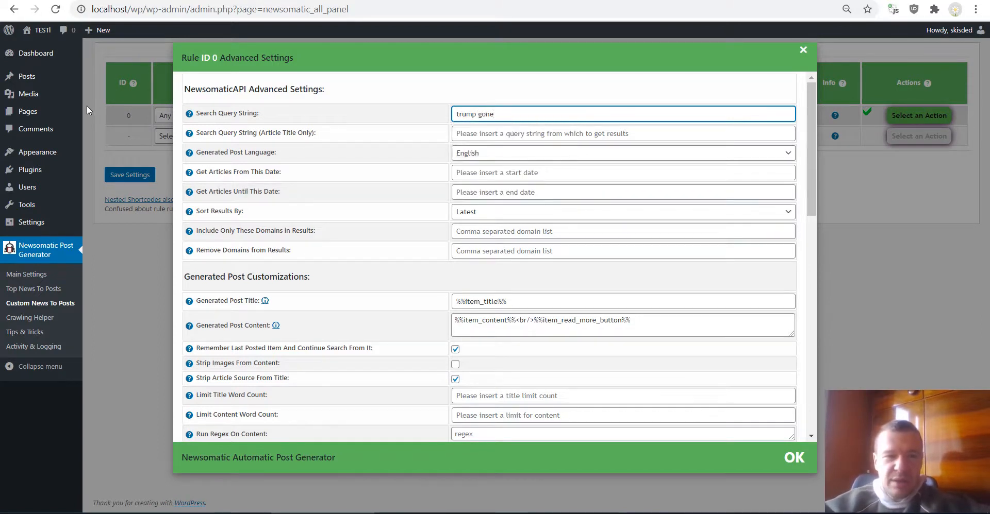
Change rule 0's search query to trump AND gone and save the rules
left_click(132, 175)
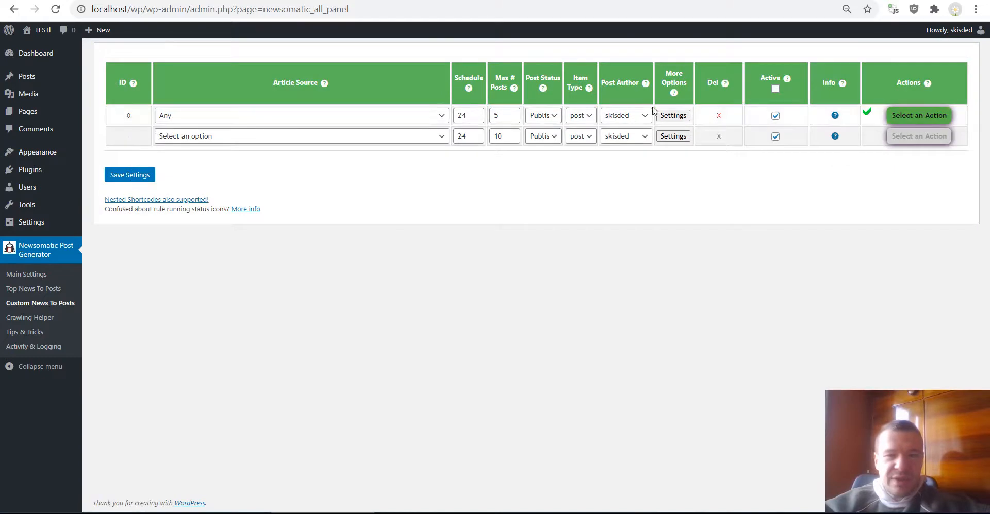
left_click(672, 115)
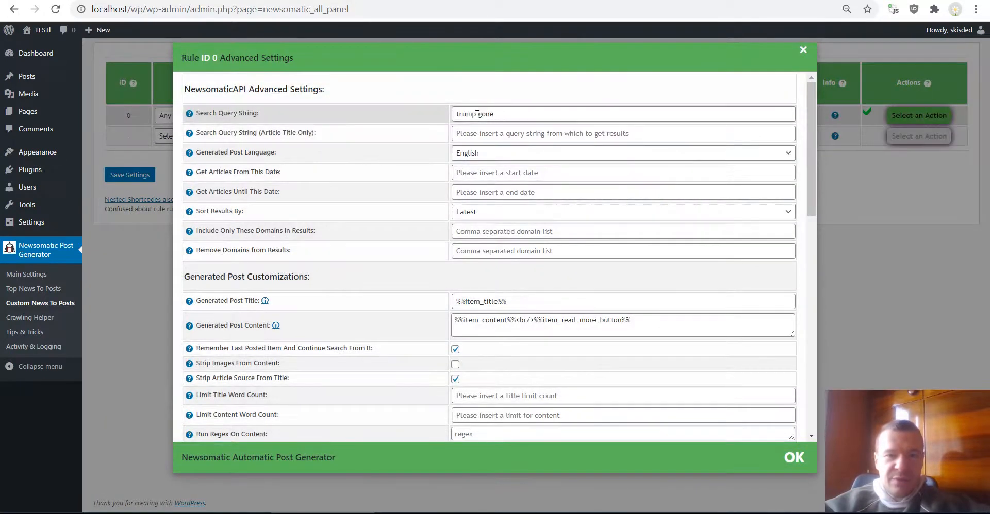
left_click(476, 114)
type("AND")
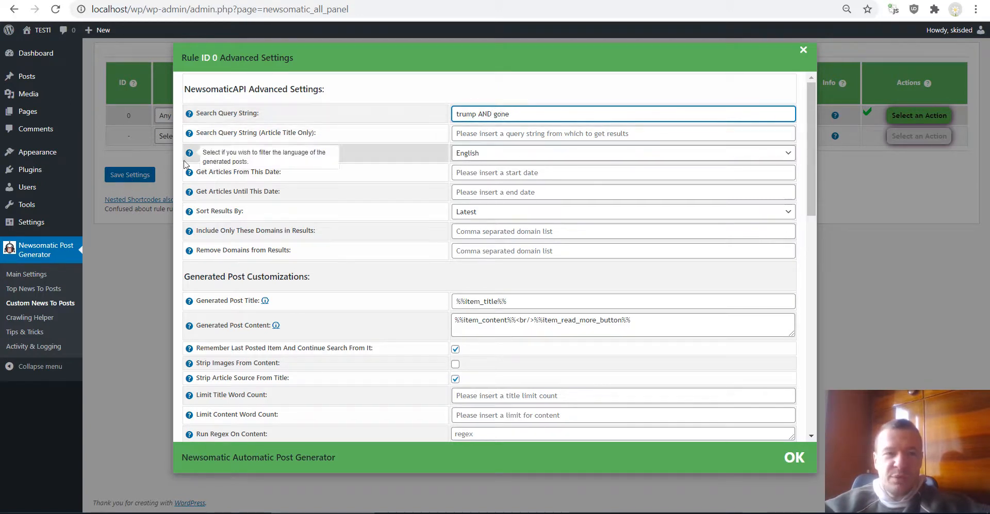
left_click(129, 174)
left_click(130, 175)
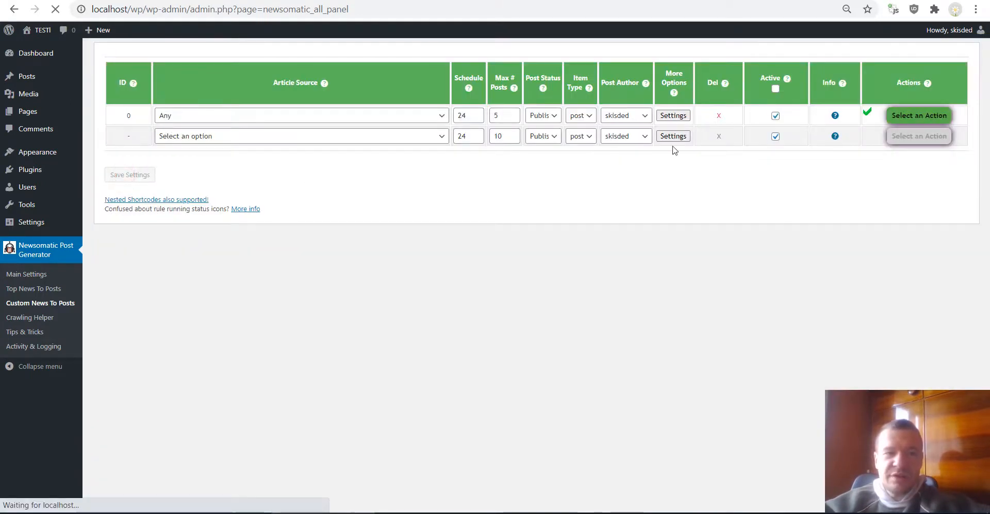
Permanently delete all posts generated by rule 0
left_click(902, 117)
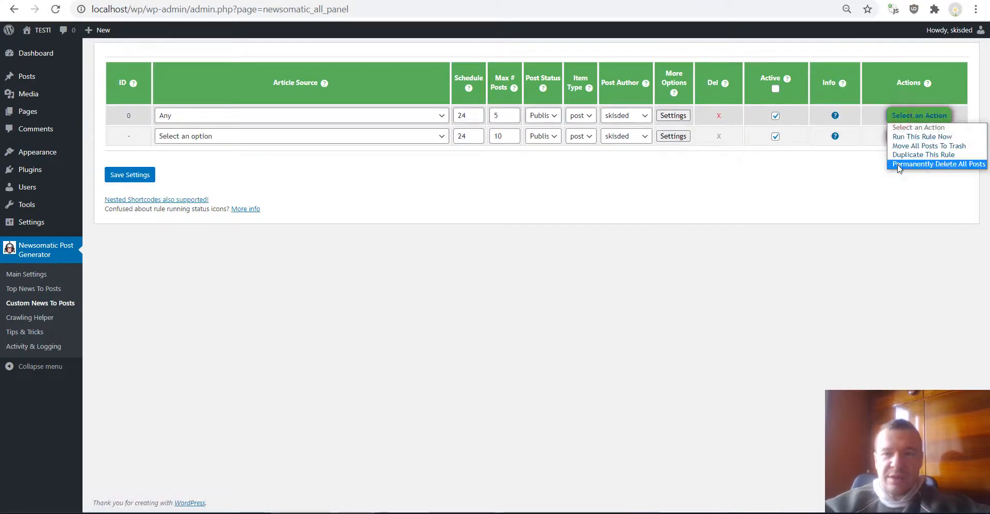
left_click(938, 164)
key("Return")
Run rule 0 with the trump AND gone query and reload the site's front page
left_click(898, 117)
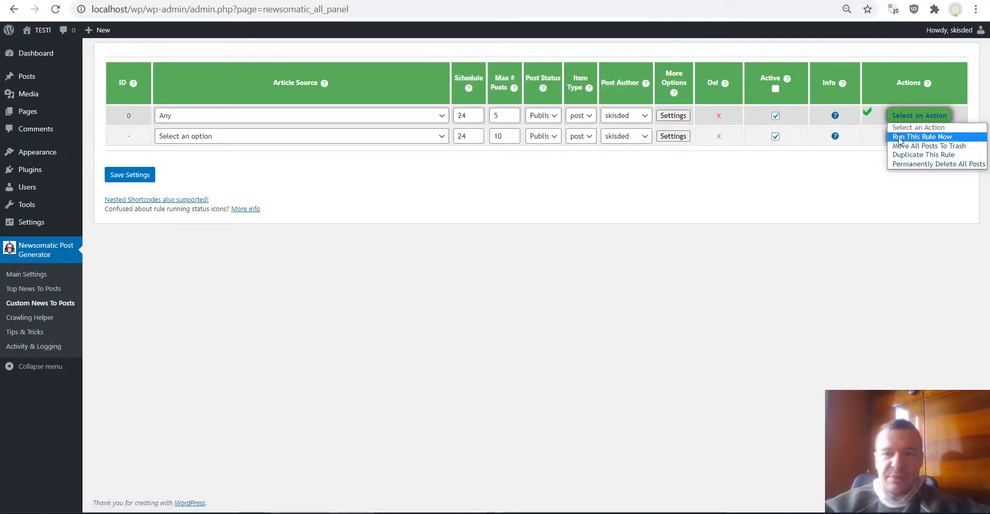
left_click(922, 136)
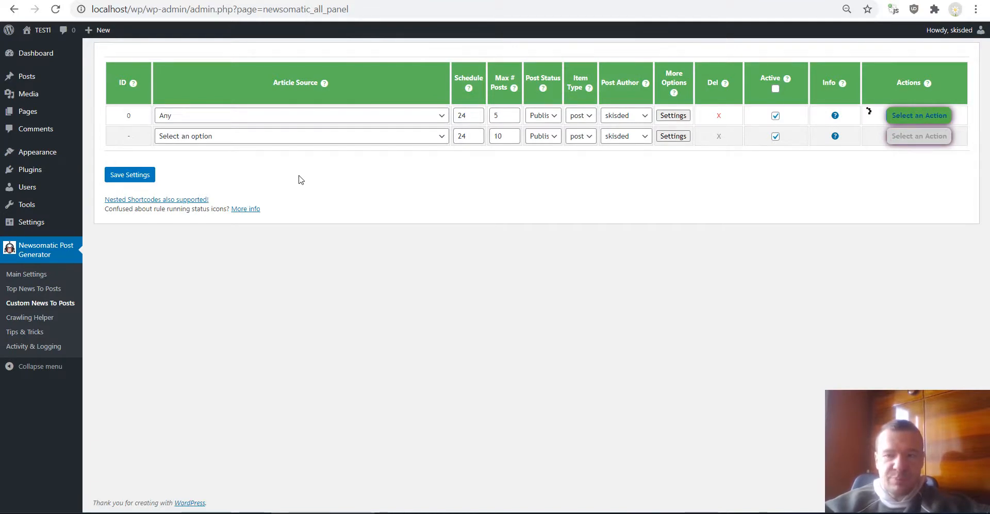
left_click(155, 0)
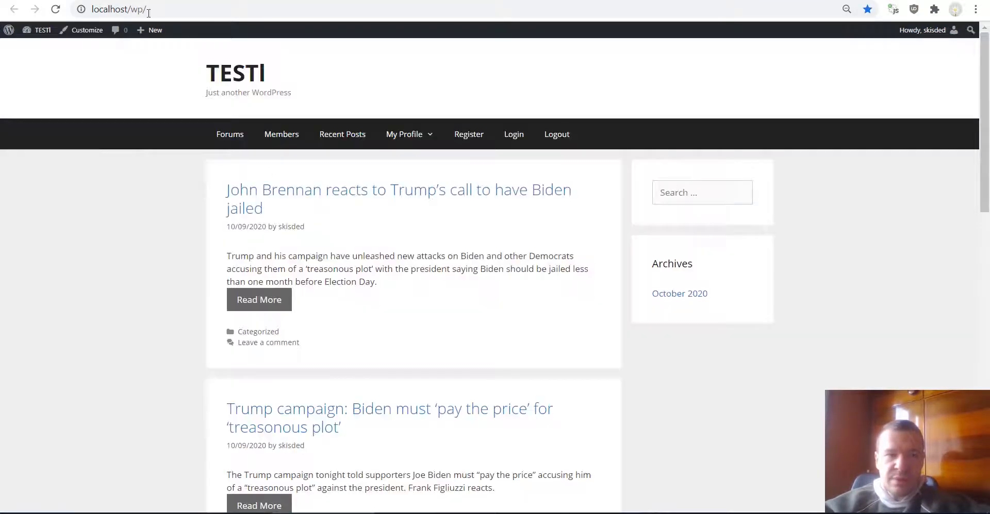
left_click(56, 13)
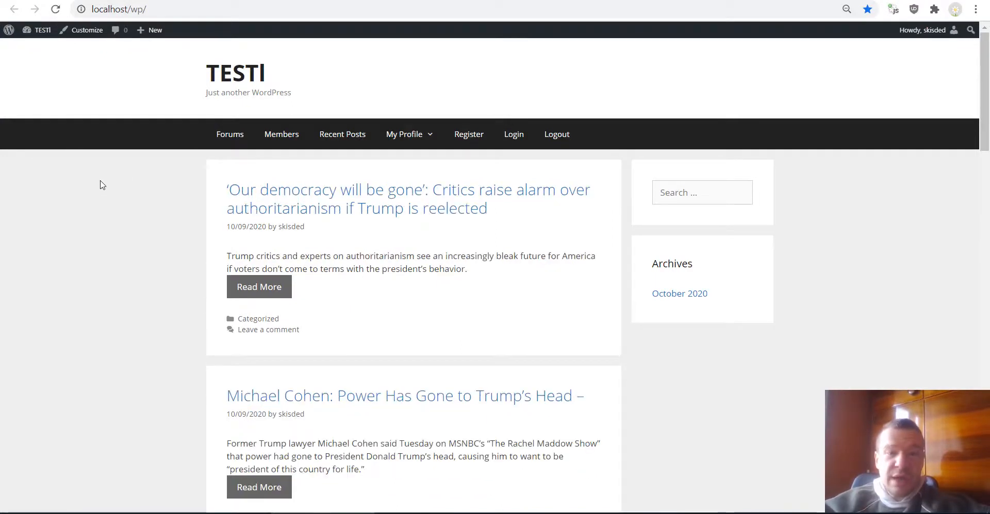
Search the front page for trump and check each generated post for the word
key("ctrl+f")
type("trump")
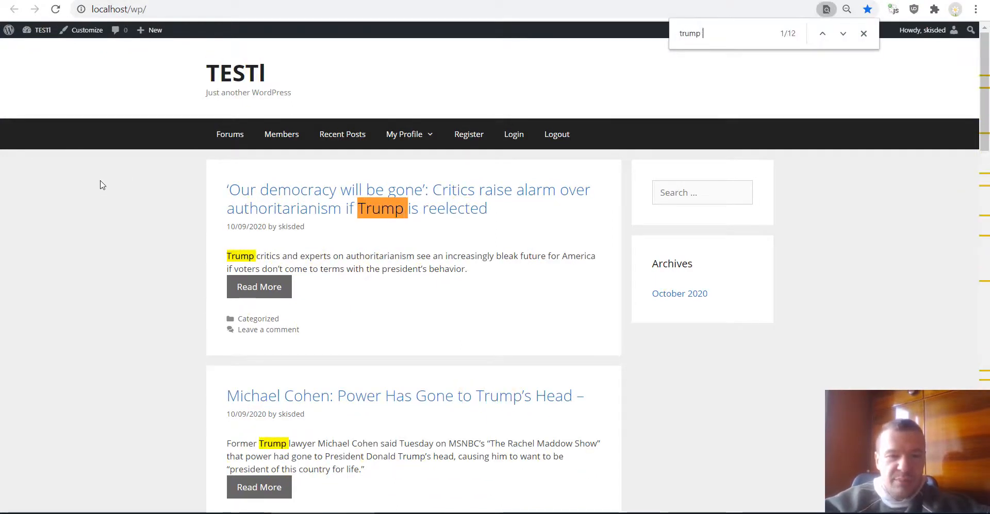
scroll(103, 185, "down", 10)
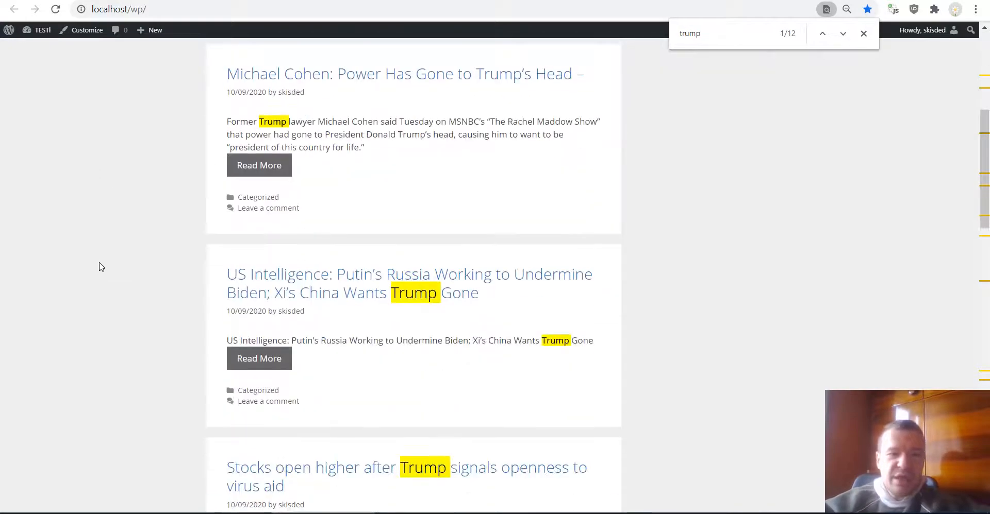
scroll(100, 268, "down", 3)
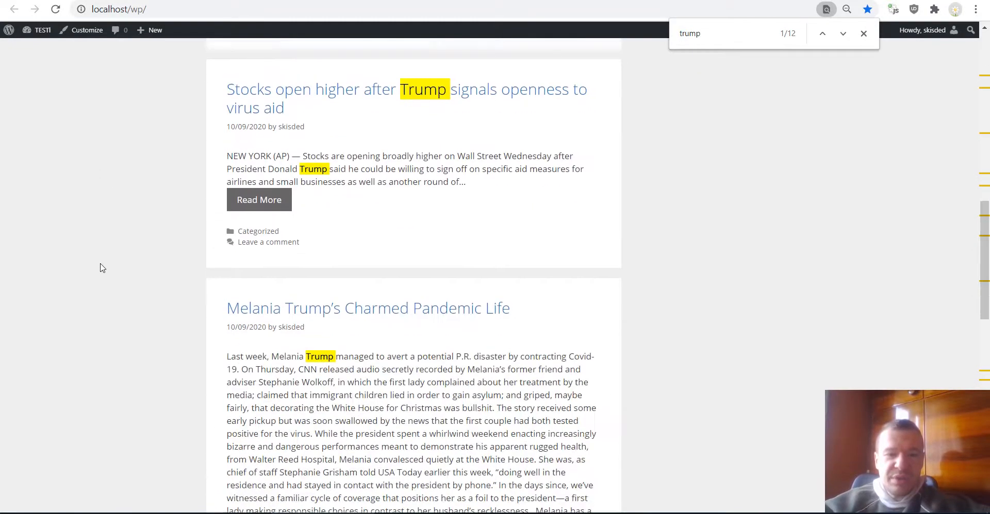
scroll(99, 268, "up", 15)
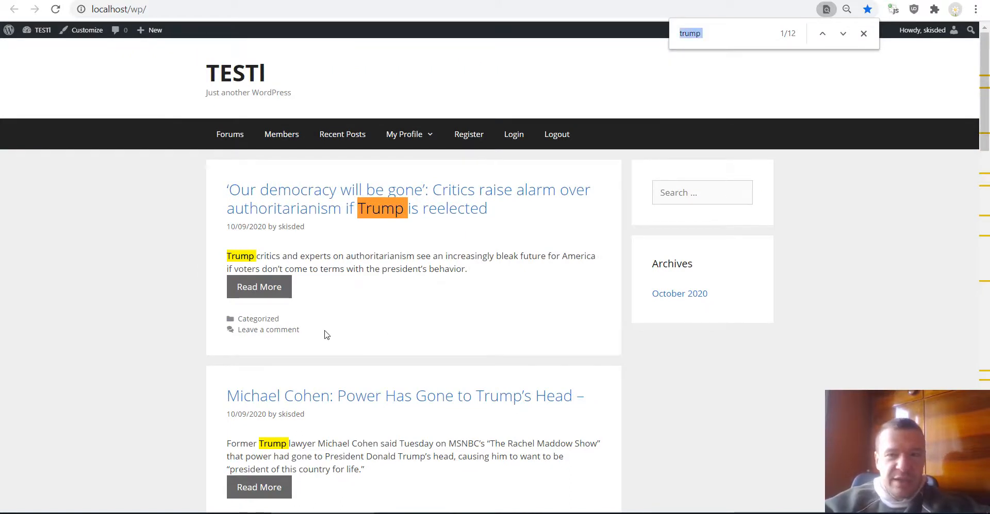
Search the front page for gone and examine which generated posts contain the word
key("ctrl+a")
type("gone")
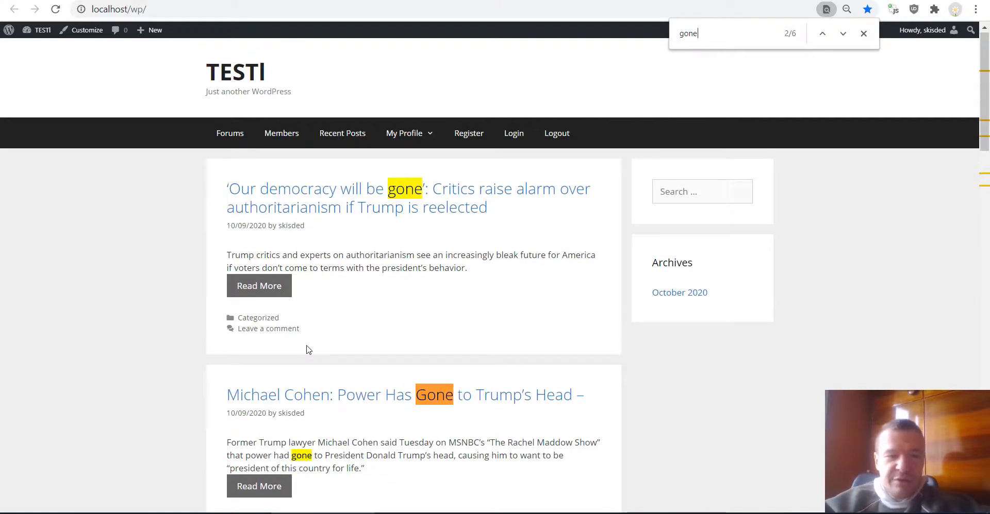
scroll(306, 346, "down", 7)
scroll(478, 262, "down", 5)
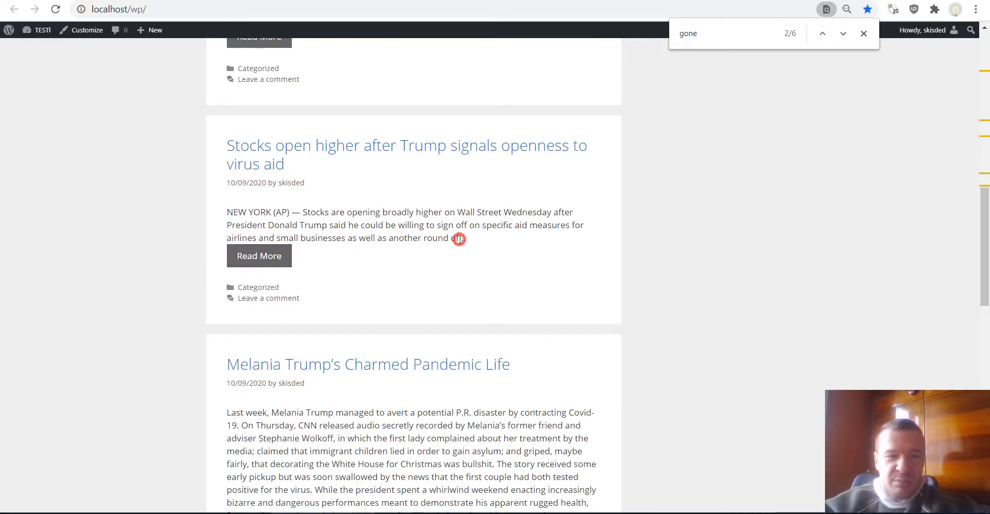
left_click_drag(459, 239, 470, 254)
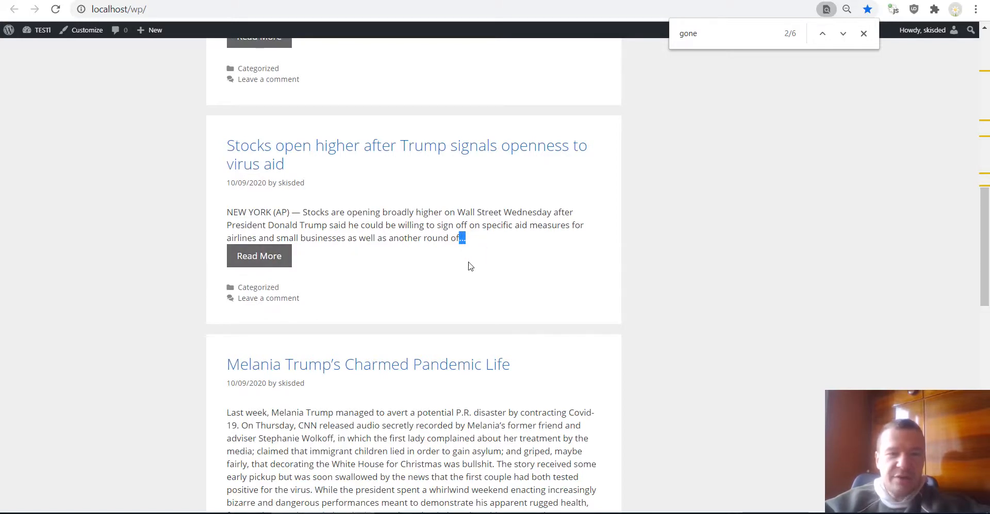
scroll(457, 274, "down", 3)
scroll(456, 274, "up", 12)
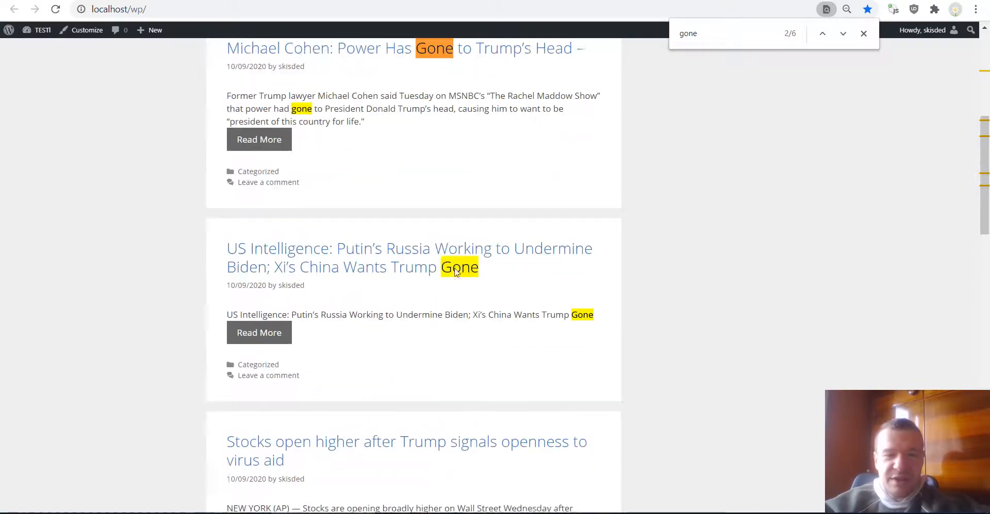
scroll(451, 273, "up", 3)
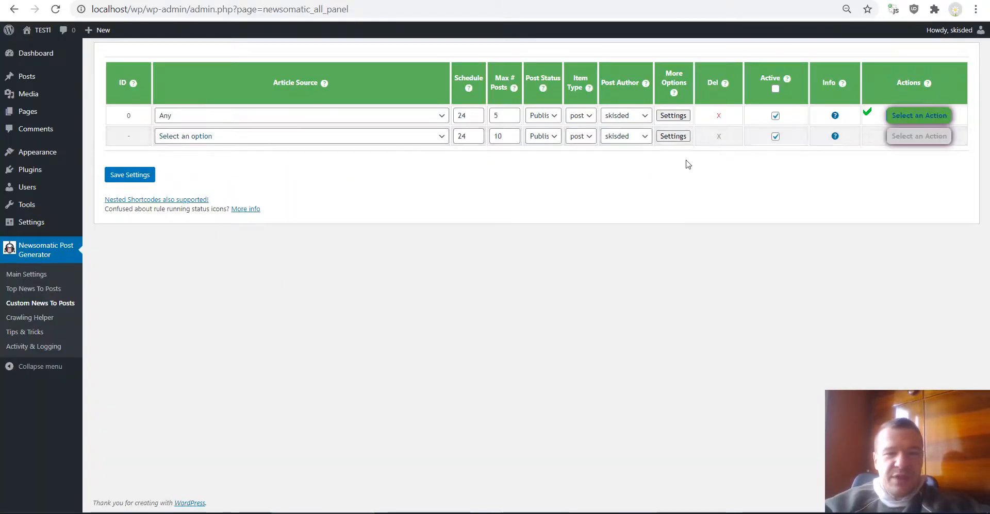
Change rule 0's search query to +trump +gone and save the rules
left_click(672, 118)
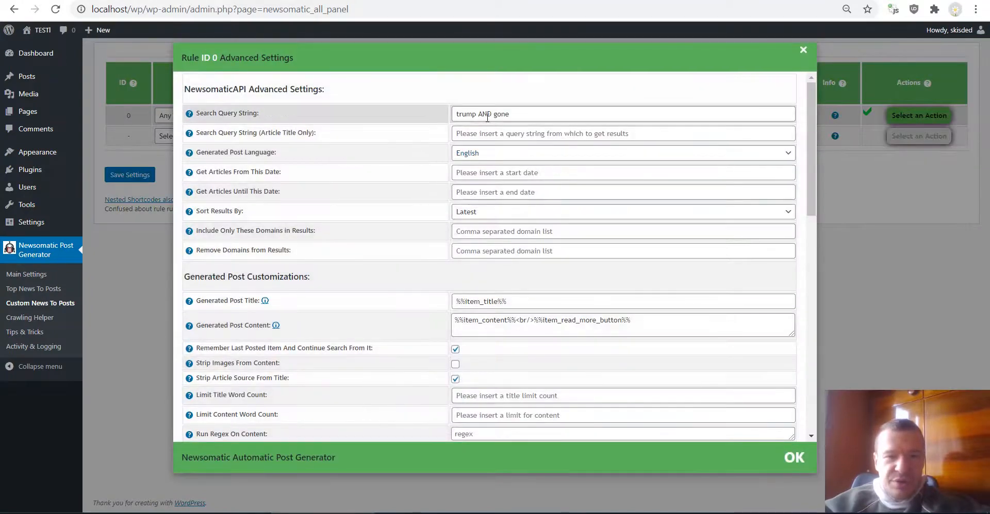
double_click(484, 114)
type("+")
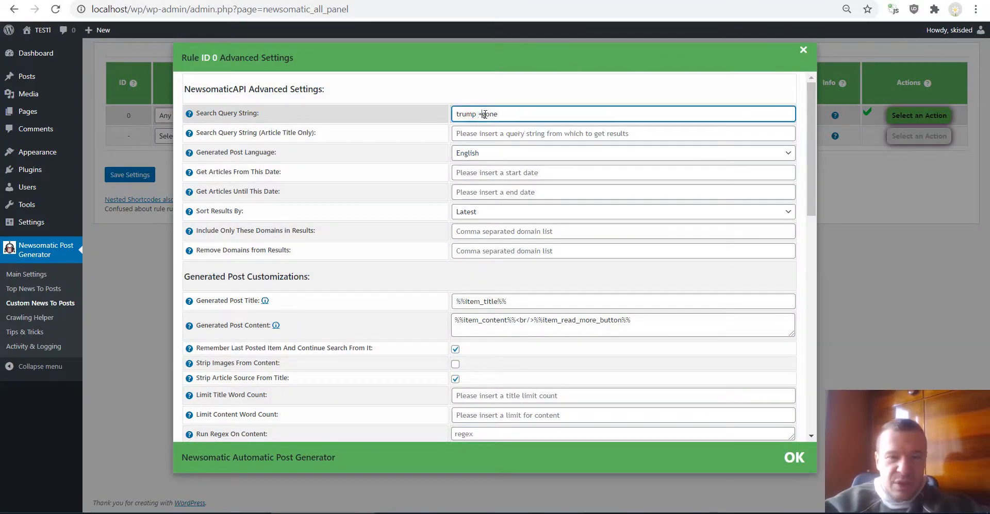
left_click(456, 114)
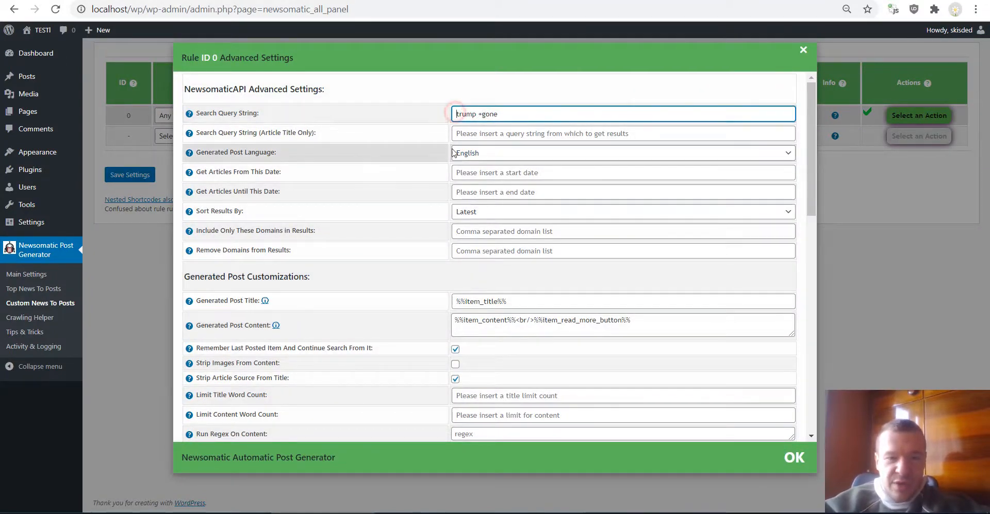
type("+")
left_click(129, 174)
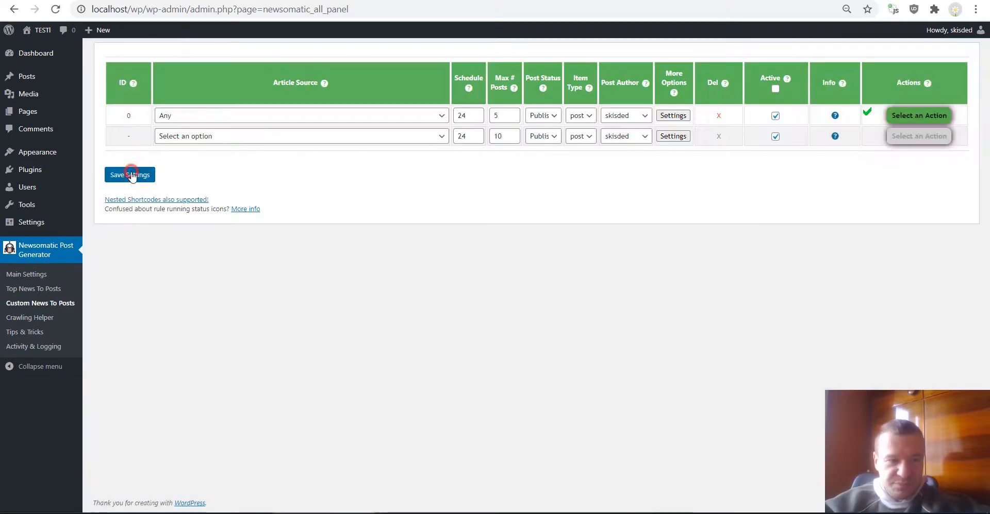
left_click(130, 175)
Permanently delete the posts rule 0 generated with the trump AND gone query
left_click(919, 115)
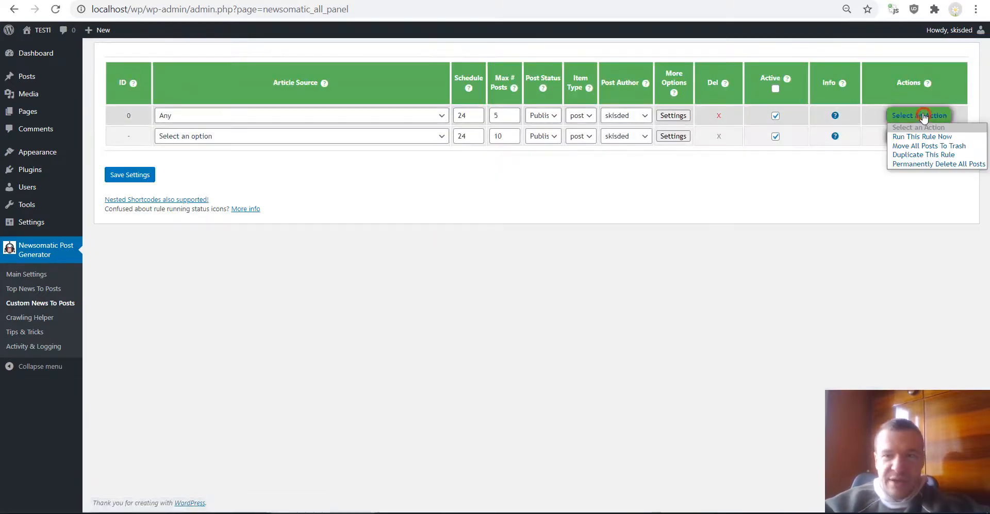
left_click(916, 163)
key("Return")
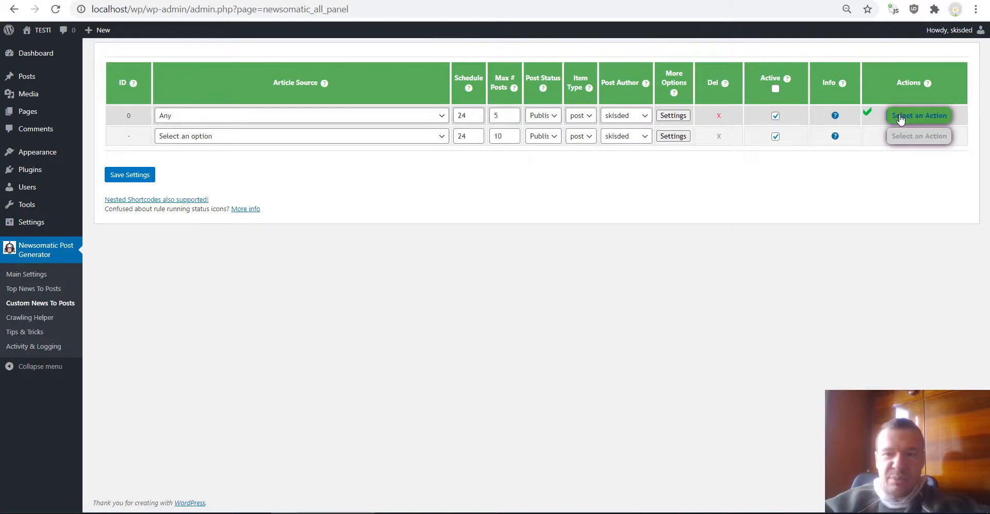
Run rule 0 with the +trump +gone query and reload the site's front page
left_click(900, 117)
left_click(907, 130)
key("Return")
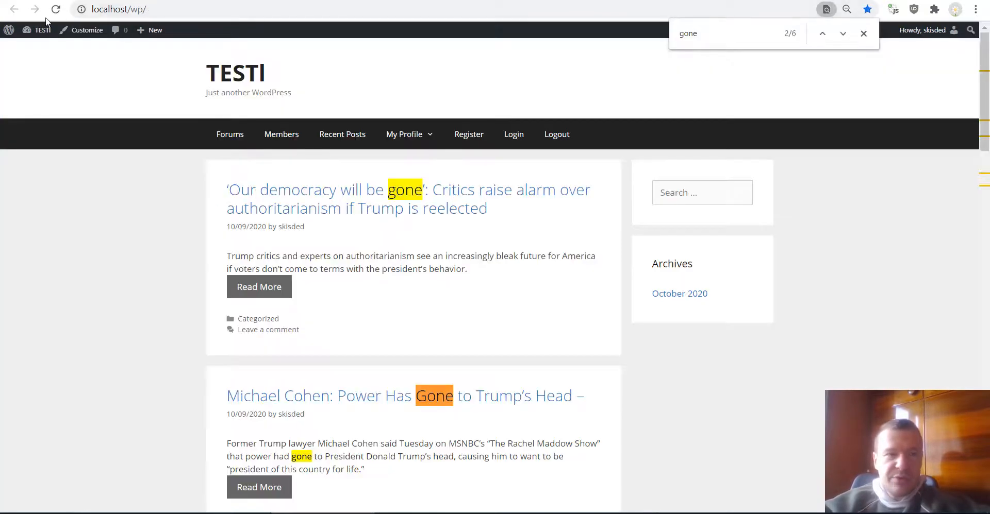
left_click(57, 12)
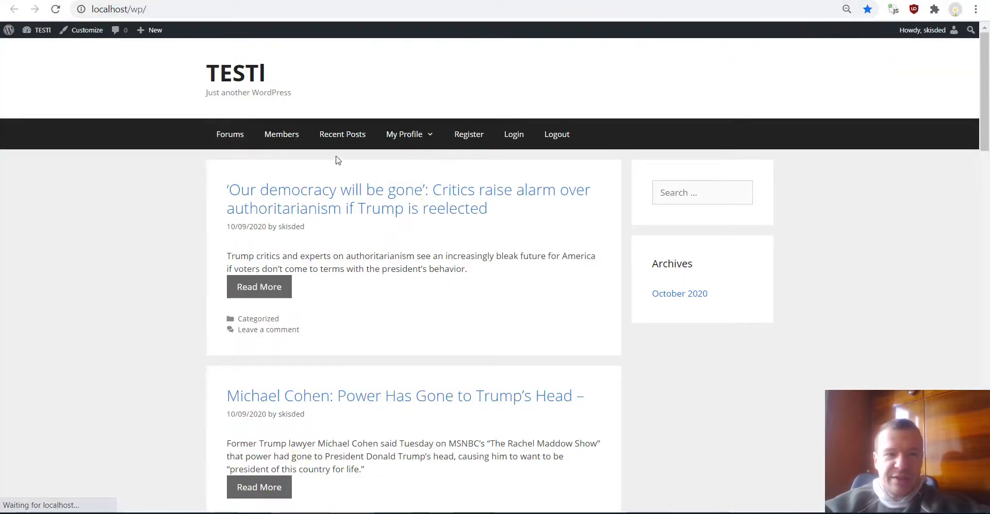
Search the reloaded front page for gone and review the matches in the generated posts
key("ctrl+f")
type("gone")
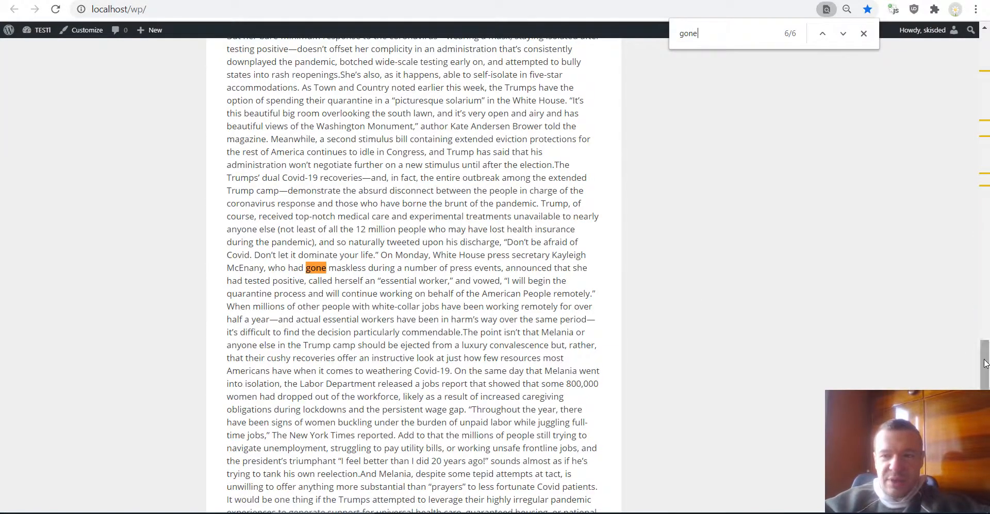
left_click_drag(984, 361, 982, 41)
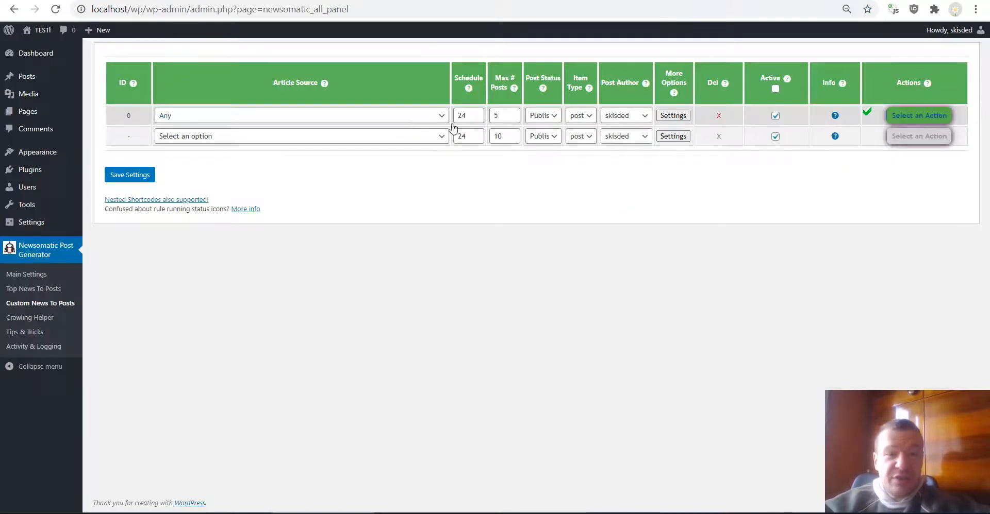
Change rule 0's search query to +trump -biden and save the rules
left_click(672, 115)
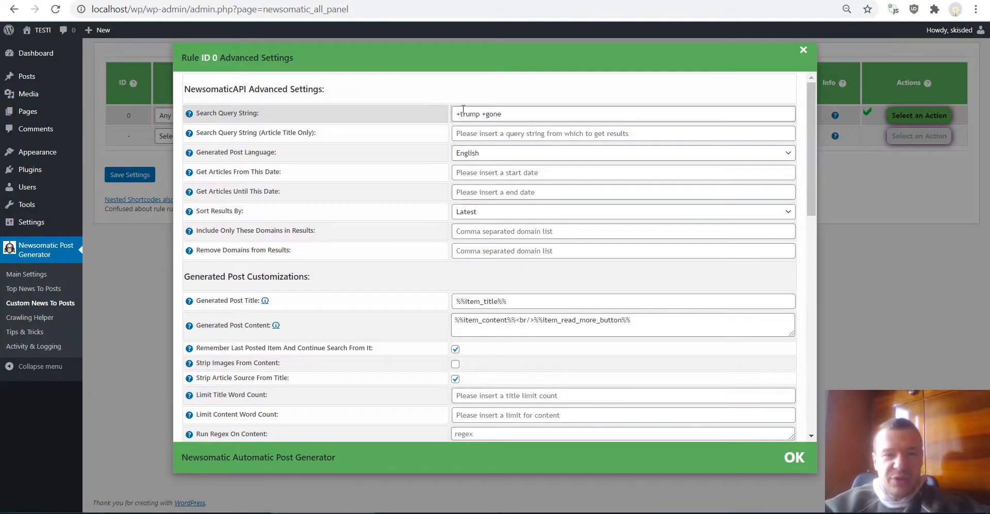
left_click_drag(459, 114, 455, 114)
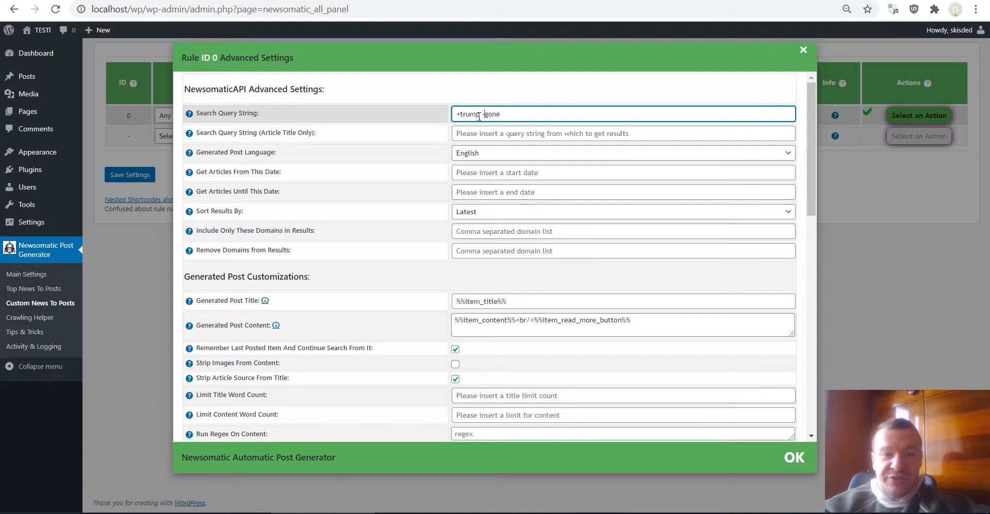
left_click_drag(470, 113, 498, 121)
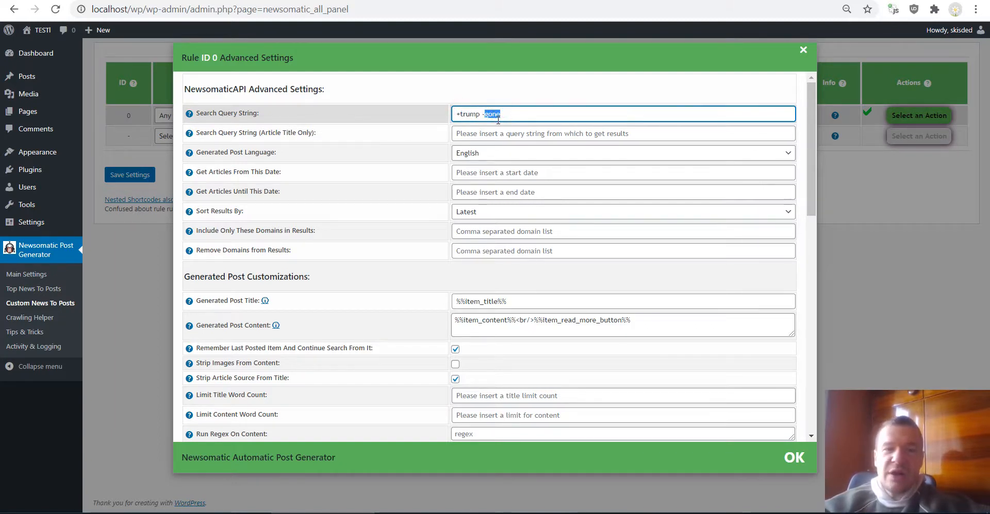
type("bide")
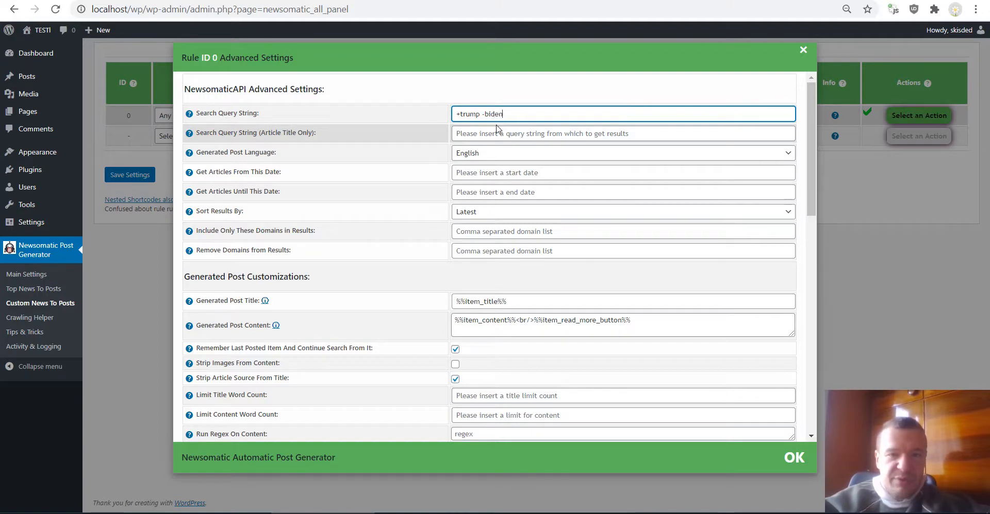
left_click(138, 172)
left_click(135, 175)
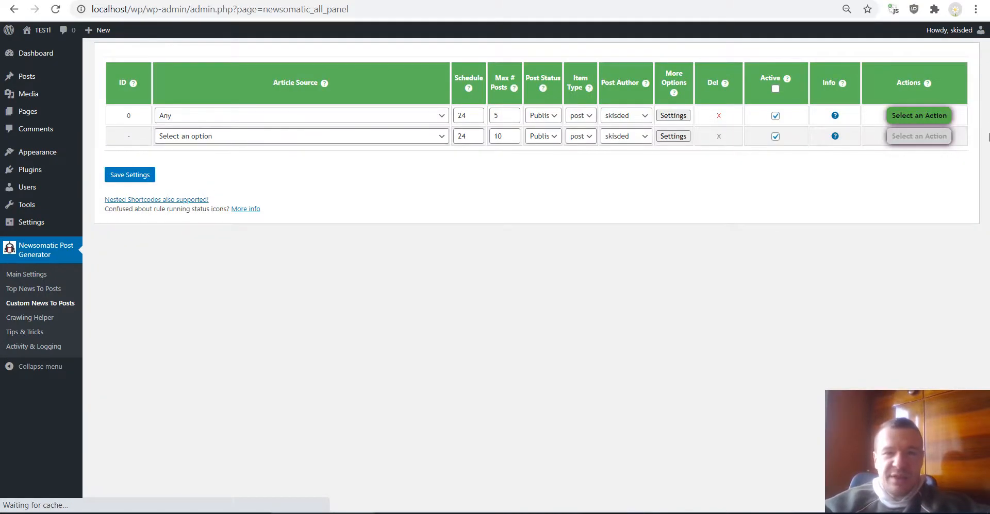
Permanently delete the posts rule 0 generated with the +trump +gone query
left_click(928, 115)
left_click(906, 165)
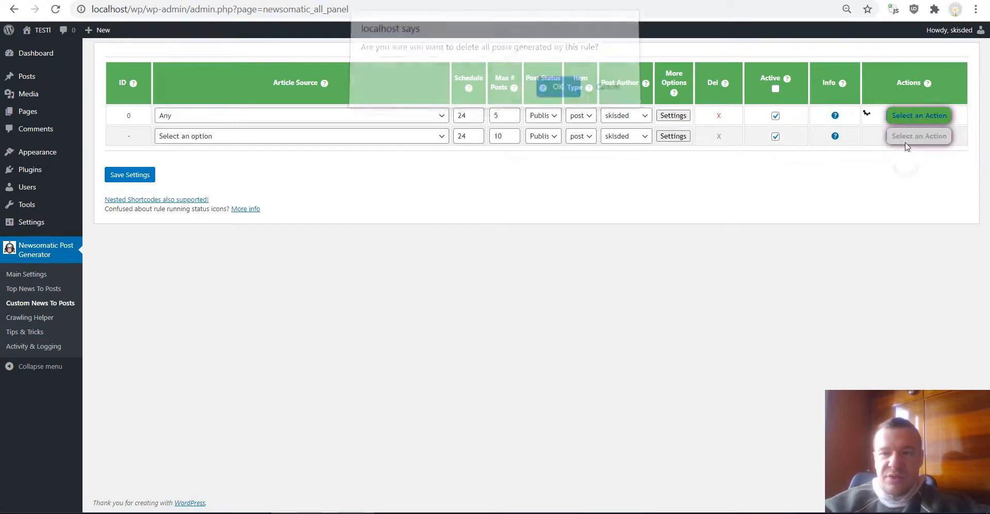
key("Return")
Run rule 0 with the +trump -biden query and reload the site's front page
left_click(908, 117)
left_click(906, 133)
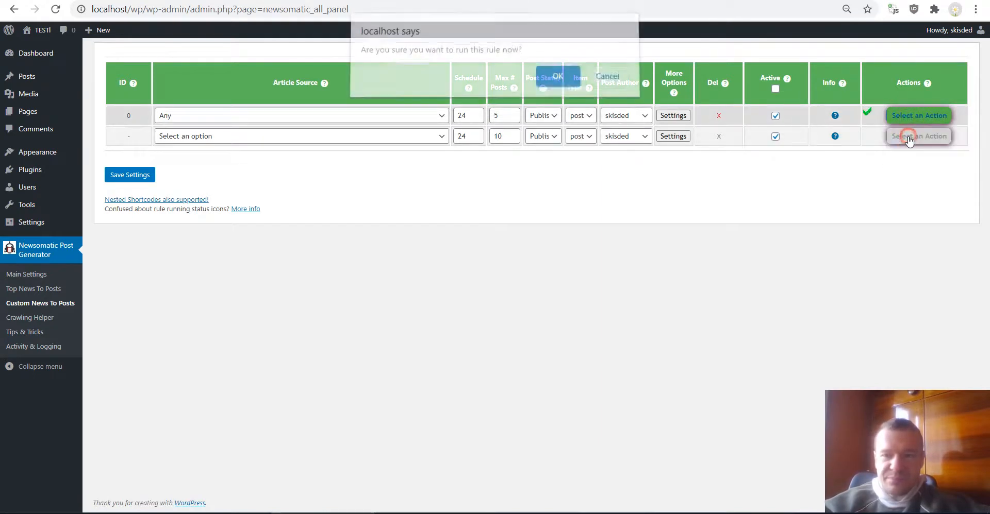
key("Return")
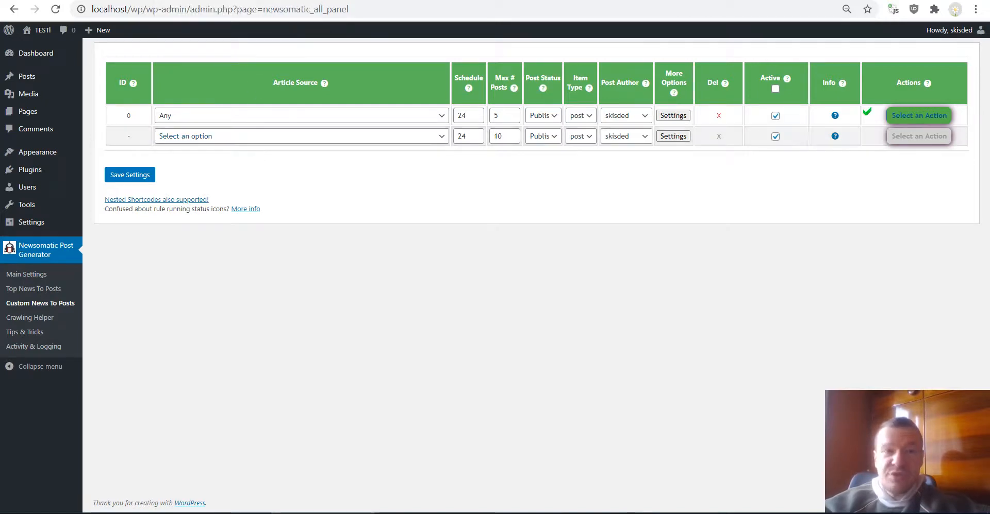
left_click(221, 1)
left_click(55, 10)
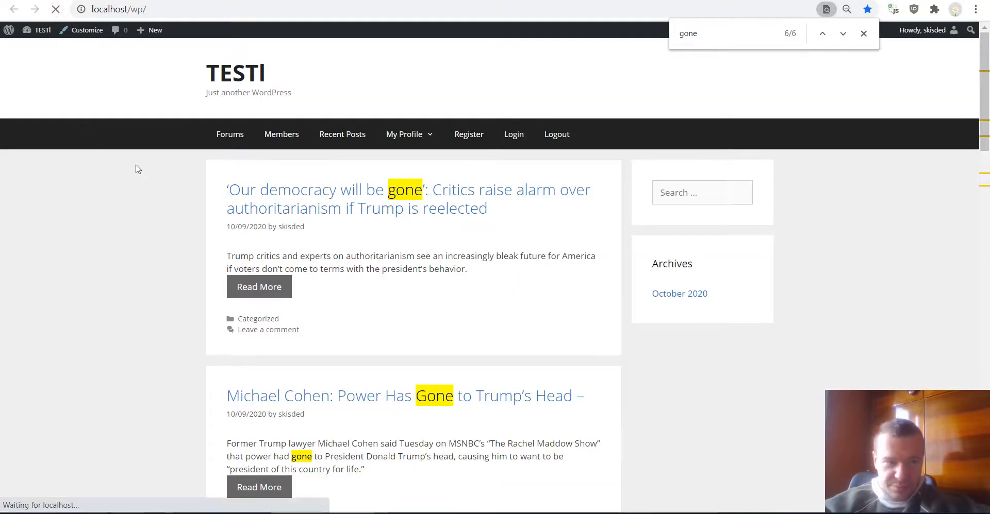
Search the reloaded front page for trump and for biden, and review the generated posts for matches
key("ctrl+f")
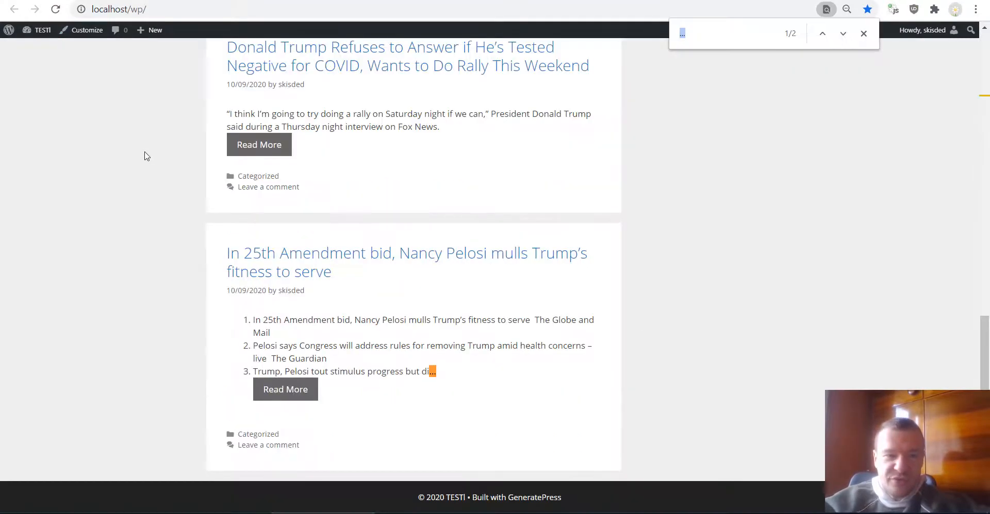
type("trump")
key("ctrl+a")
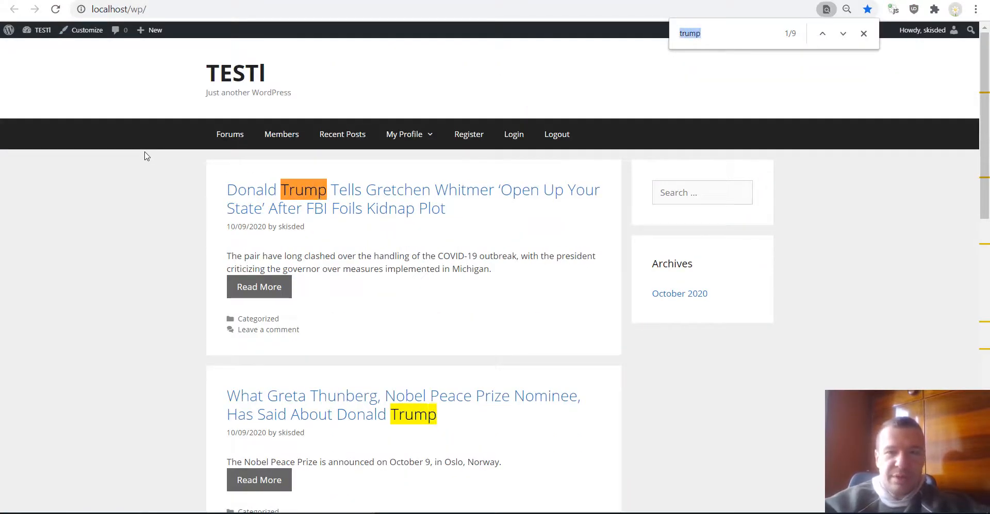
type("biden")
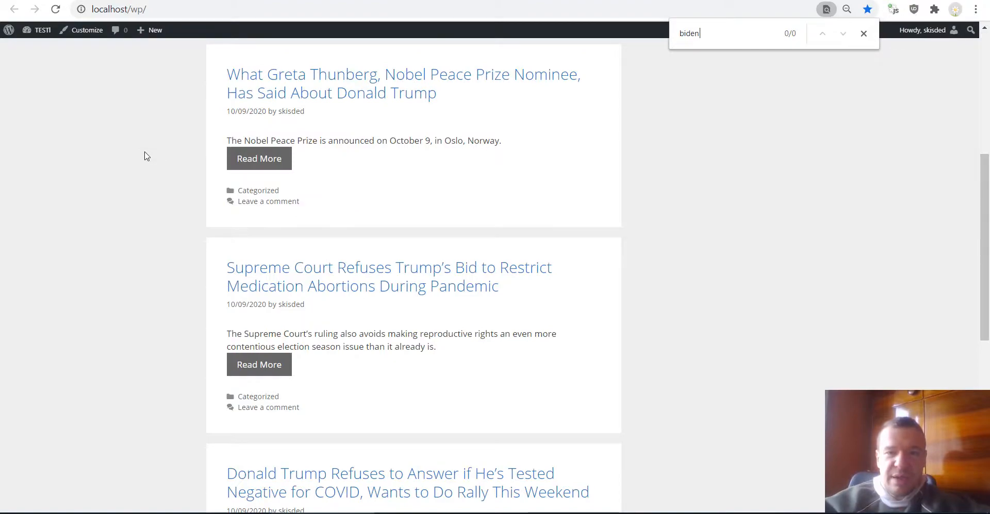
scroll(161, 215, "up", 5)
scroll(156, 219, "down", 12)
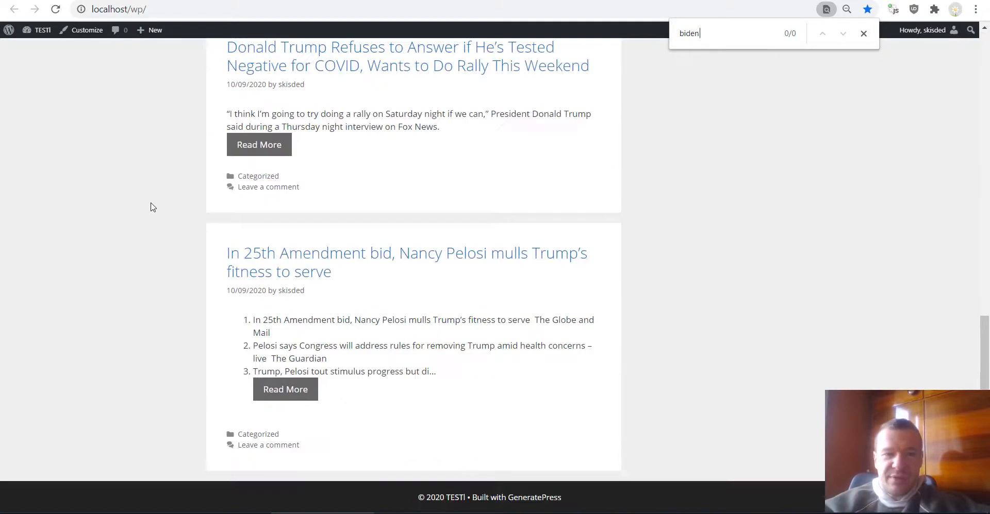
scroll(153, 210, "up", 6)
scroll(152, 215, "up", 7)
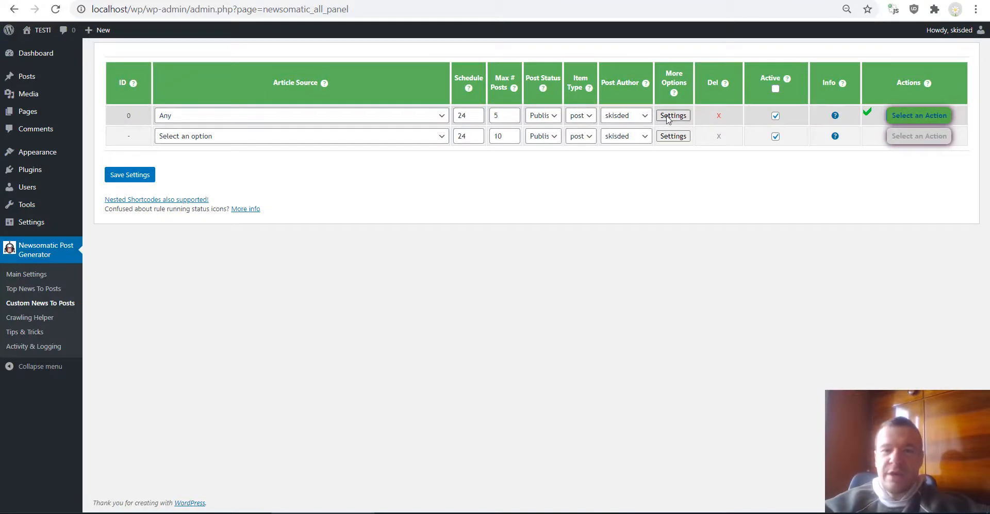
Open rule 0's advanced settings and set its search query string to the exact phrase "trump gone"
left_click(669, 115)
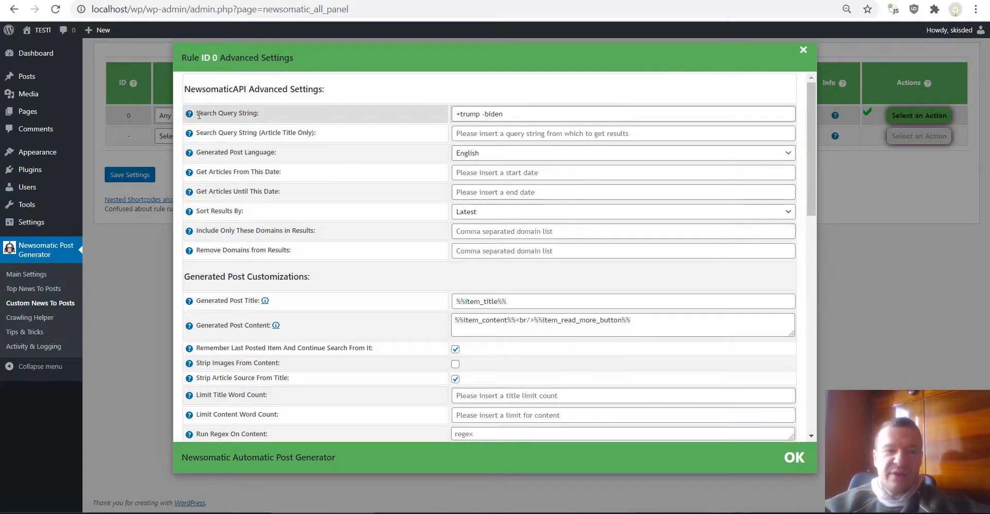
triple_click(477, 115)
type("\"")
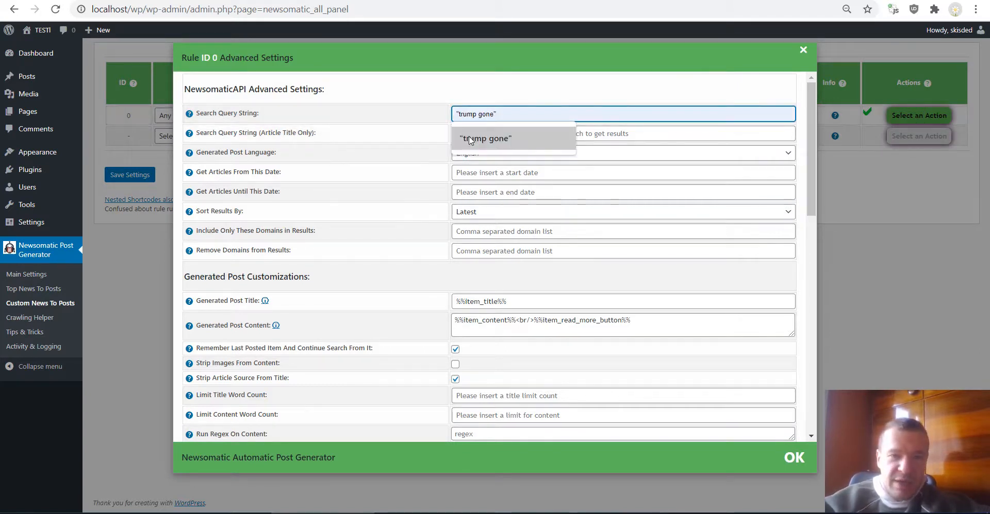
left_click(470, 139)
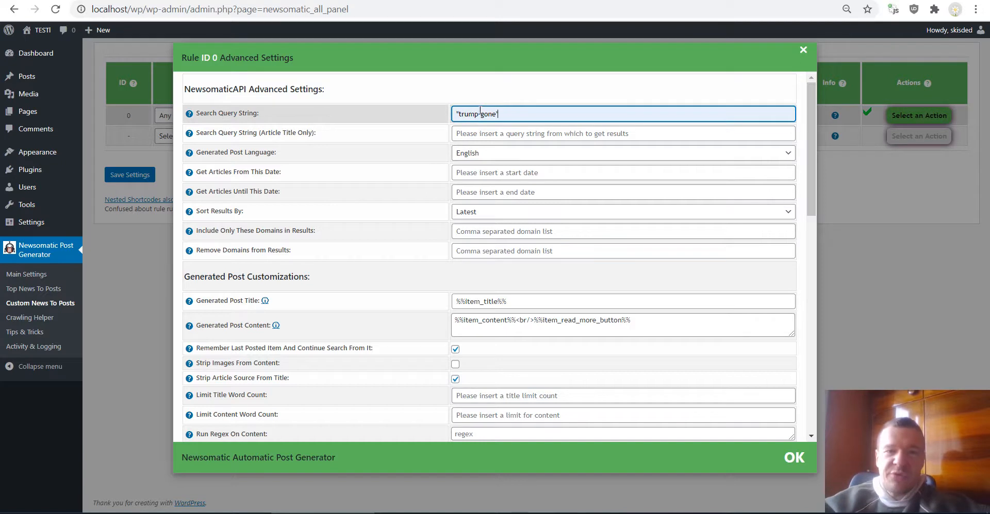
Replace rule 0's search query string in turn with the operators +, AND and - as syntax examples
key("ctrl+a")
type("+")
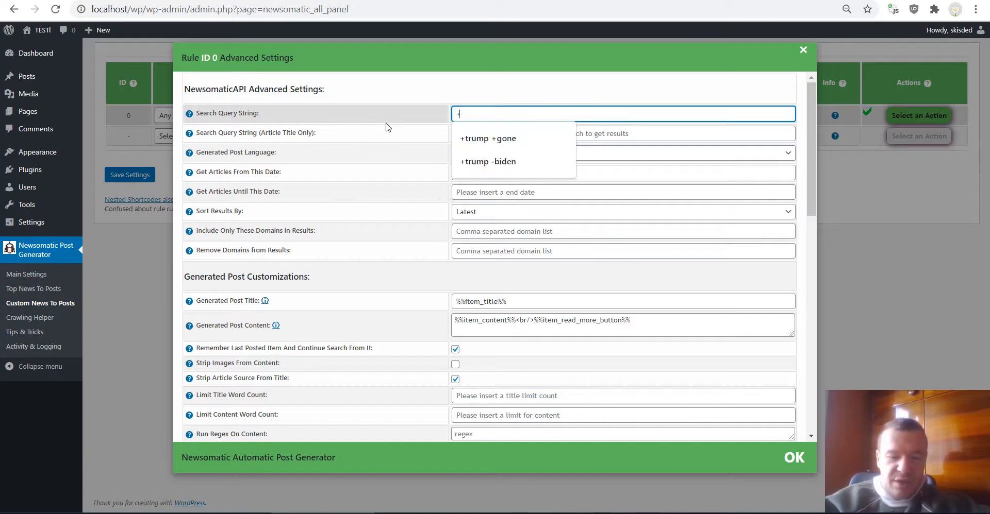
type("b")
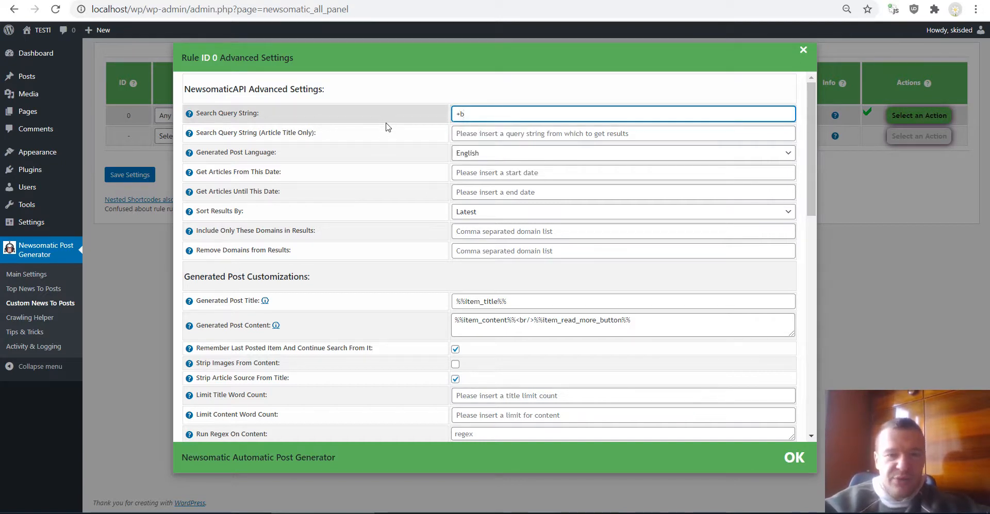
key("BackSpace")
key("BackSpace")
type("AND")
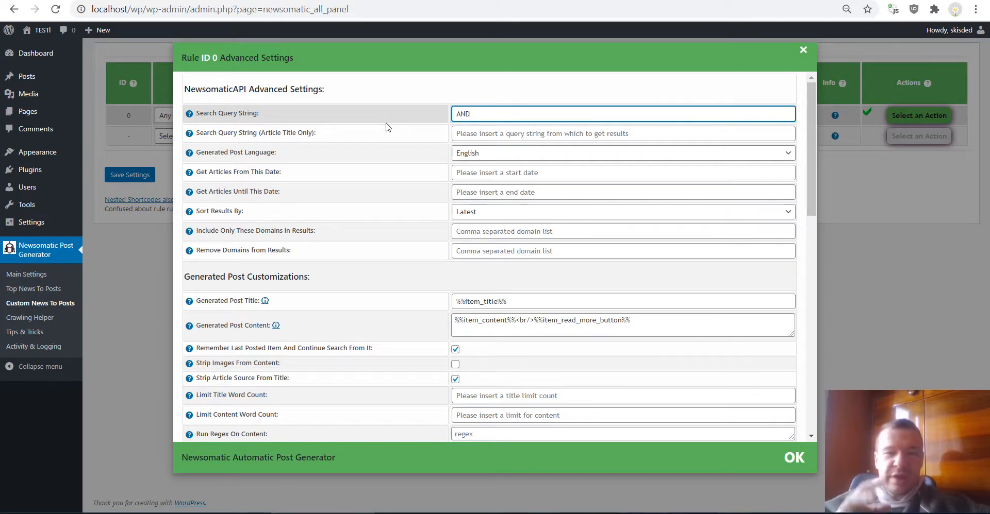
key("ctrl+a")
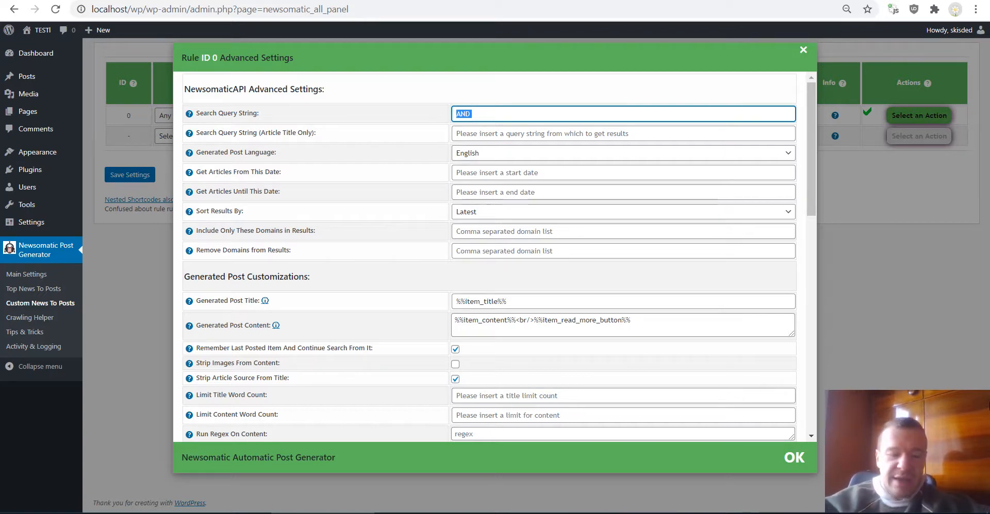
type("-")
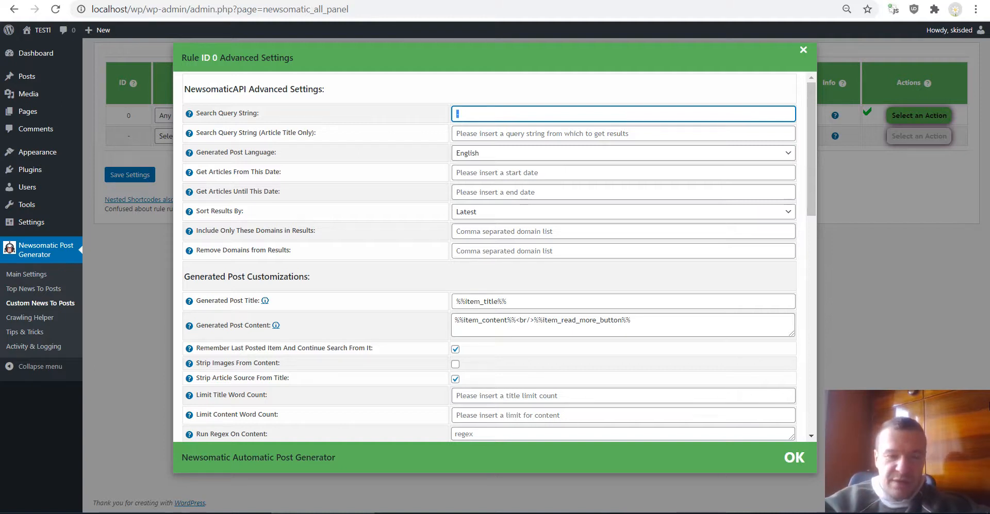
Enter trump biden as rule 0's search query string and add a plus sign before biden
type("trump")
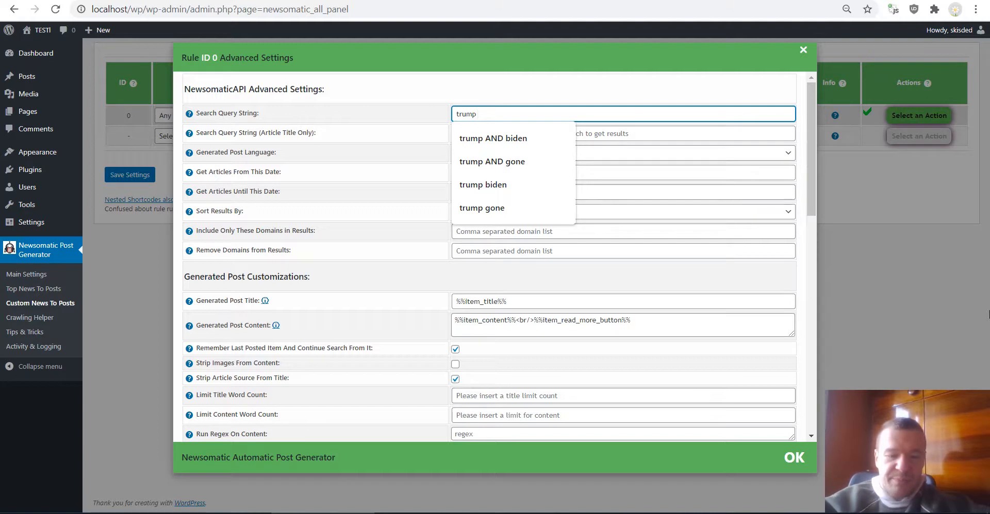
type(" bie")
type("den")
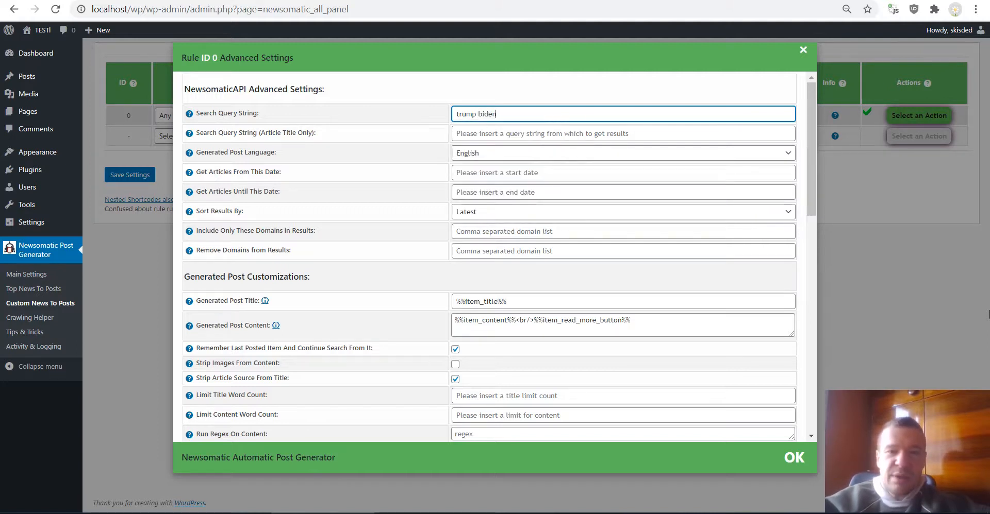
left_click(477, 111)
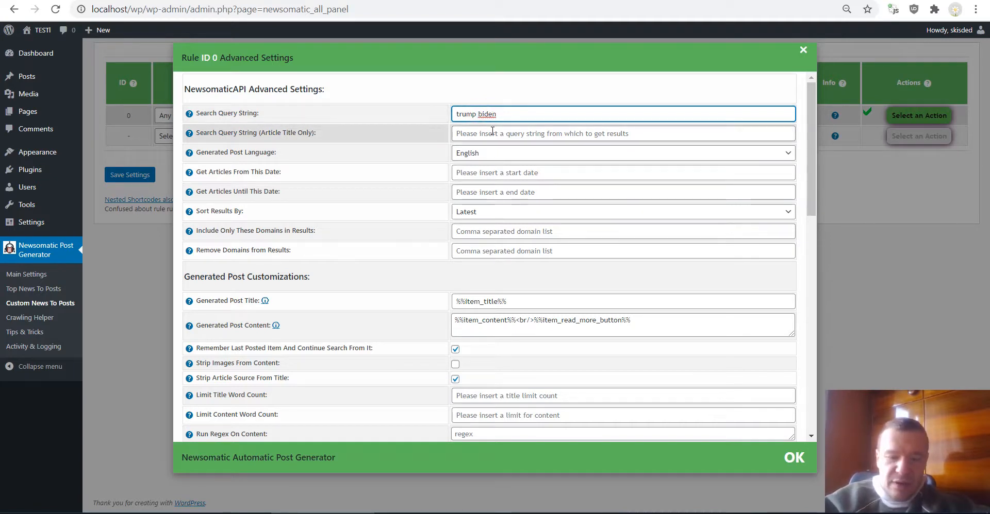
type("+")
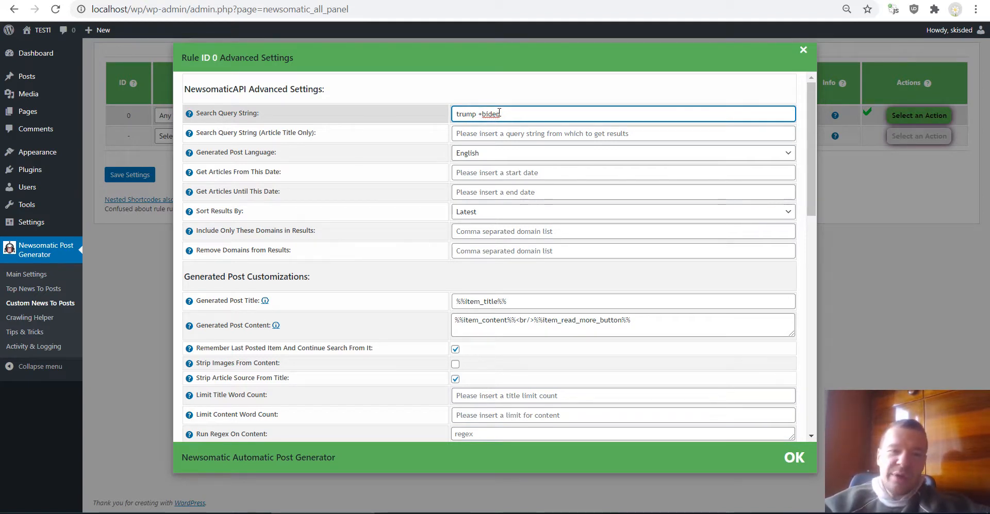
Replace the trump +biden query with the quoted exact phrase "trump gone"
key("ctrl+a")
type("\"t")
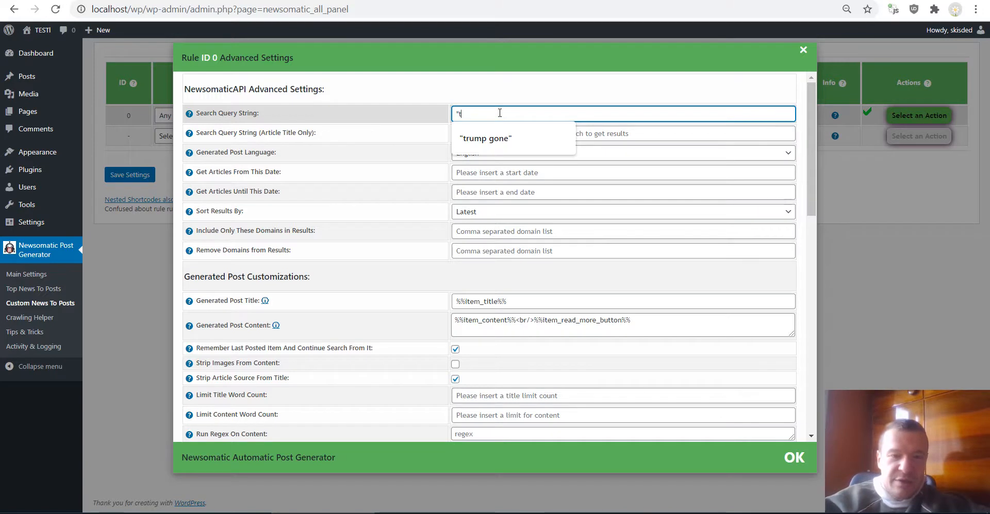
type("u")
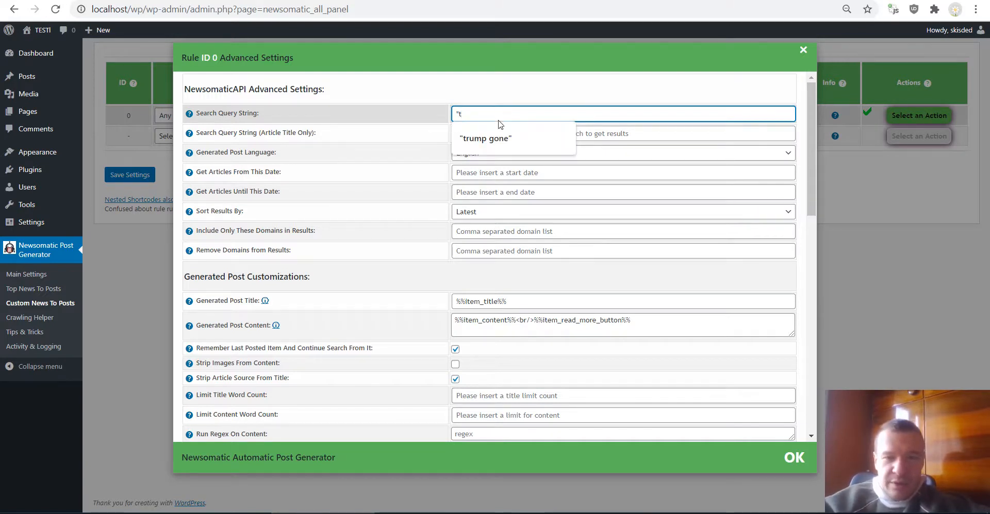
left_click(487, 135)
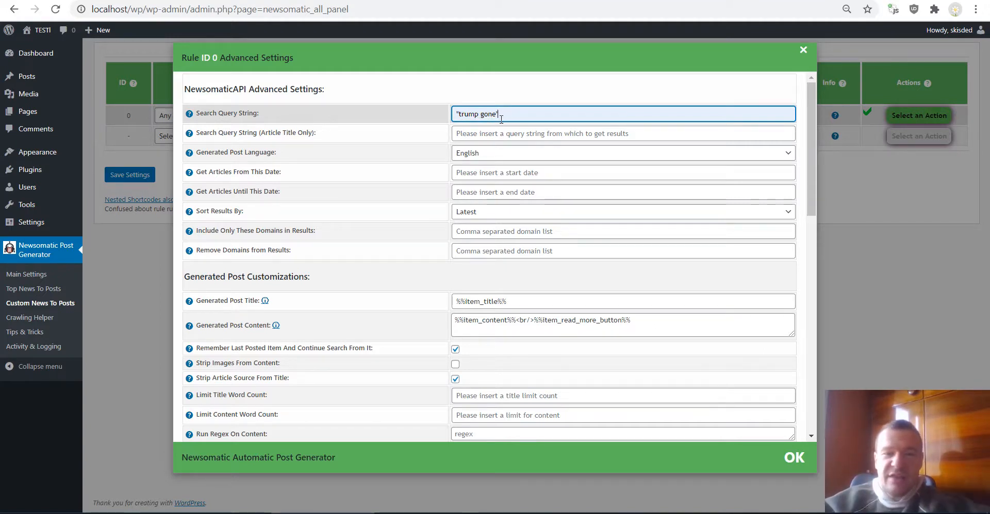
Set rule 0's search query string to trump -biden, and point out the excluded word
key("ctrl+a")
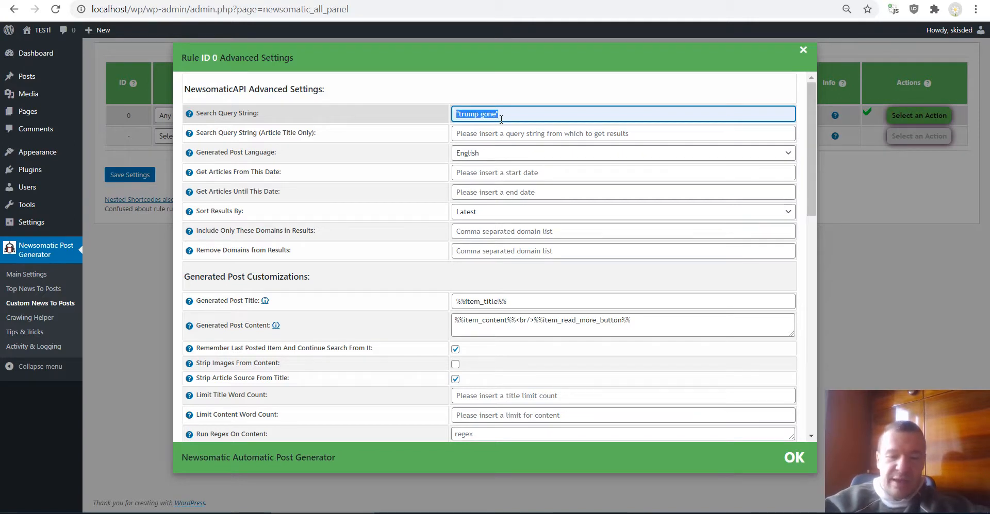
type("tru")
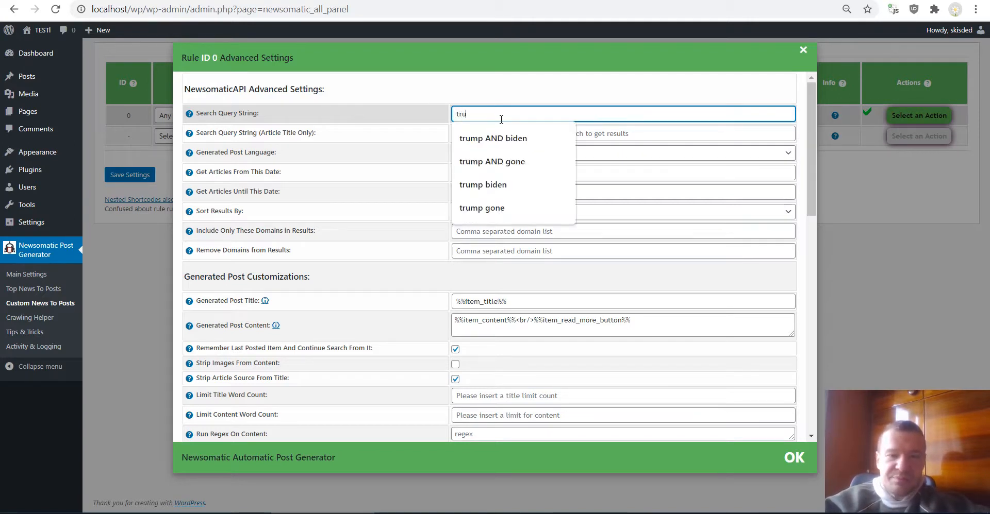
type("mp biden")
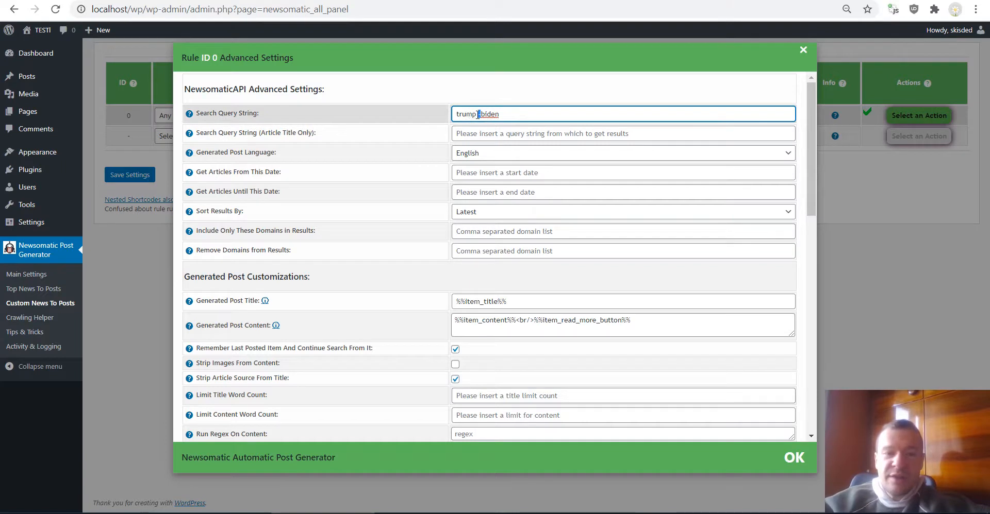
left_click_drag(475, 114, 499, 114)
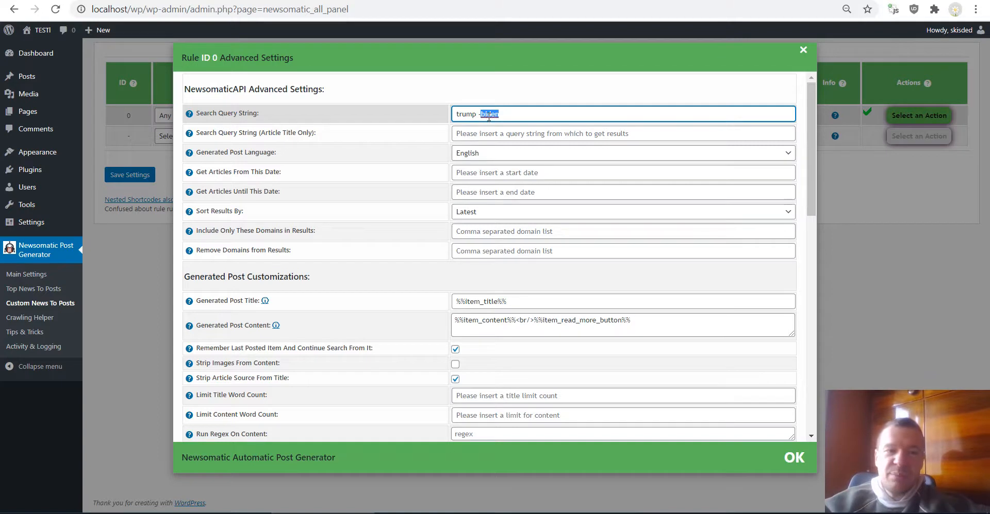
left_click(489, 116)
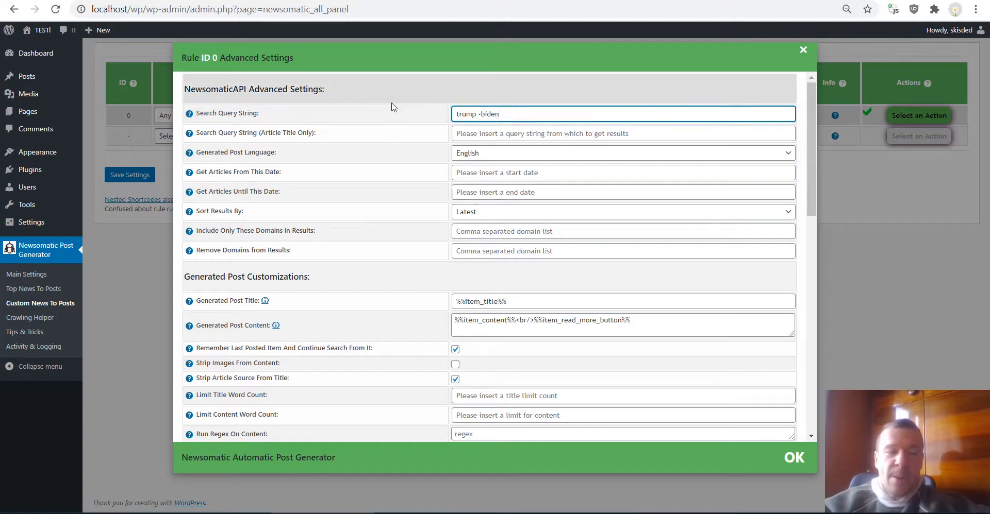